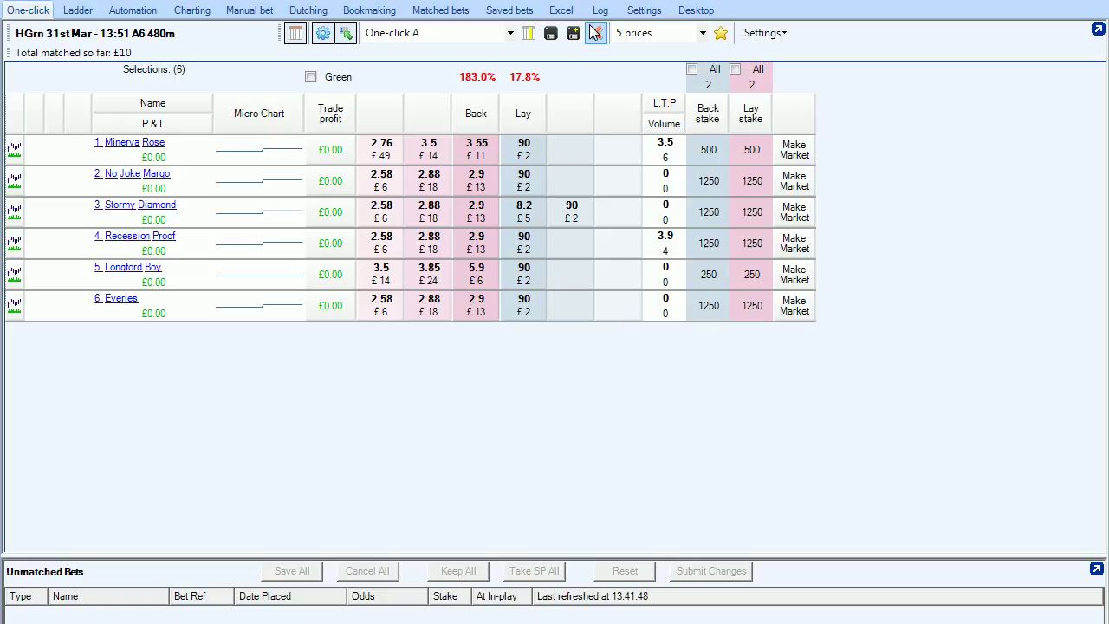
- On the Excel linking page, browse the templates folder and pick BetAngel_1 as the workbook
click(564, 12)
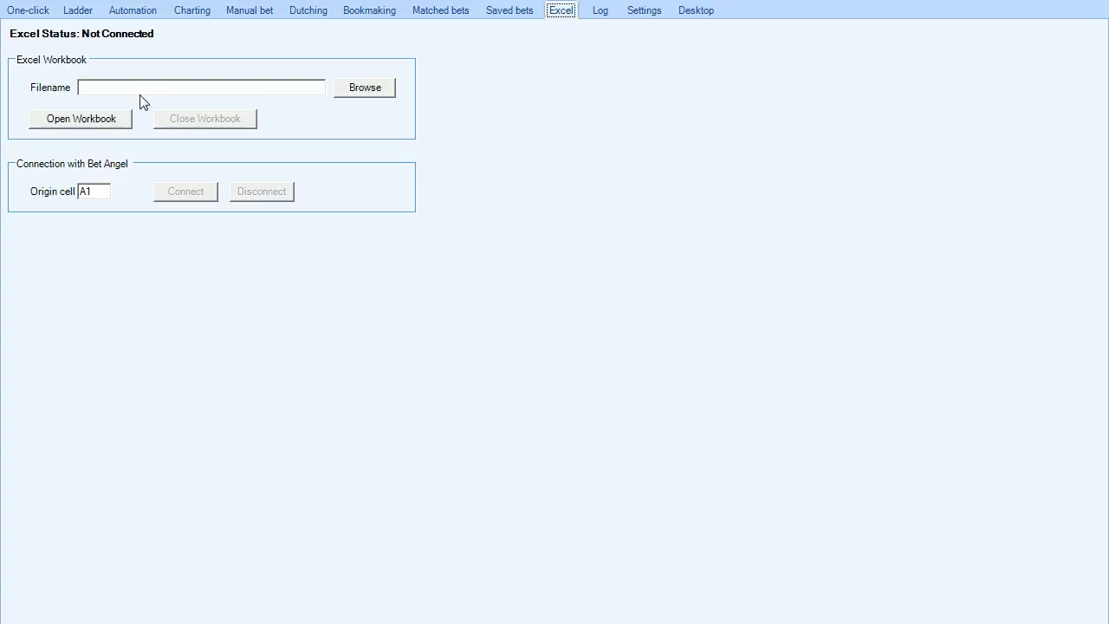
click(360, 90)
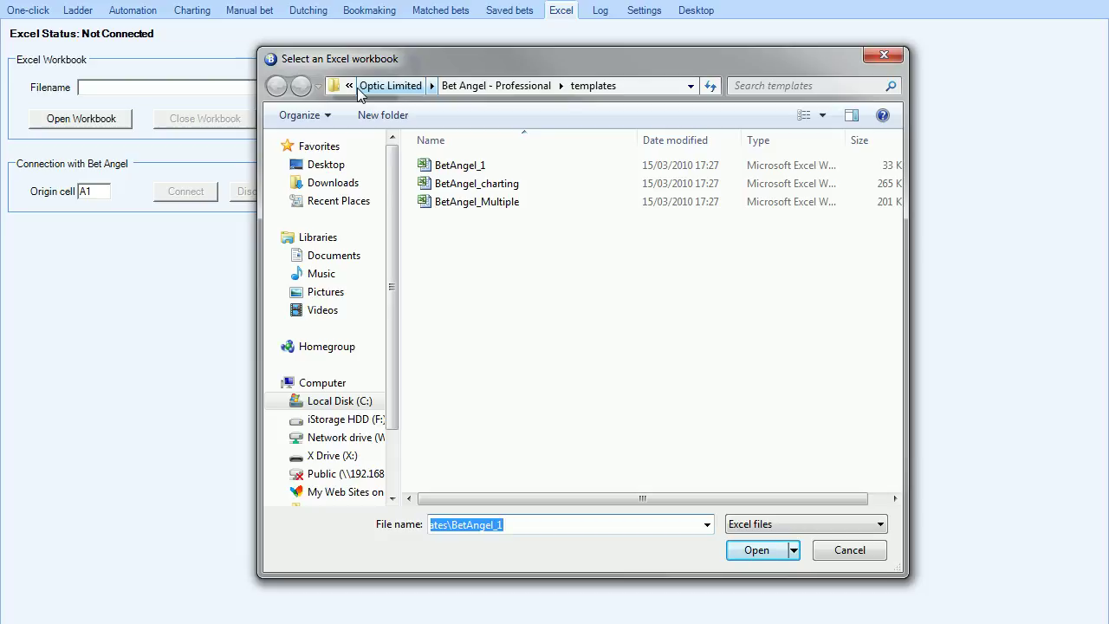
click(497, 203)
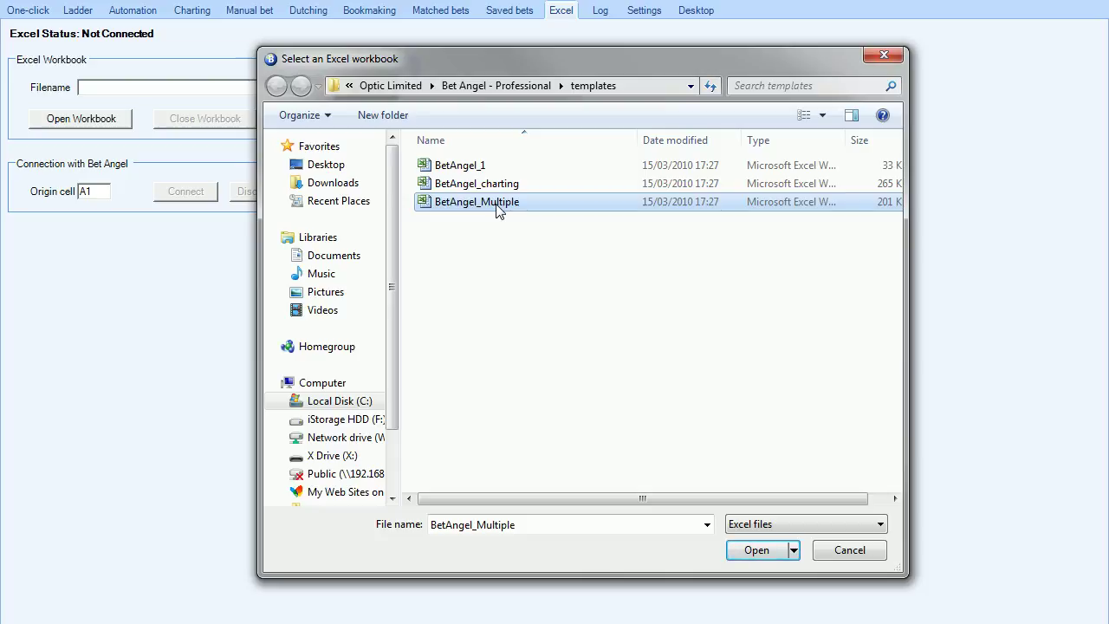
click(497, 185)
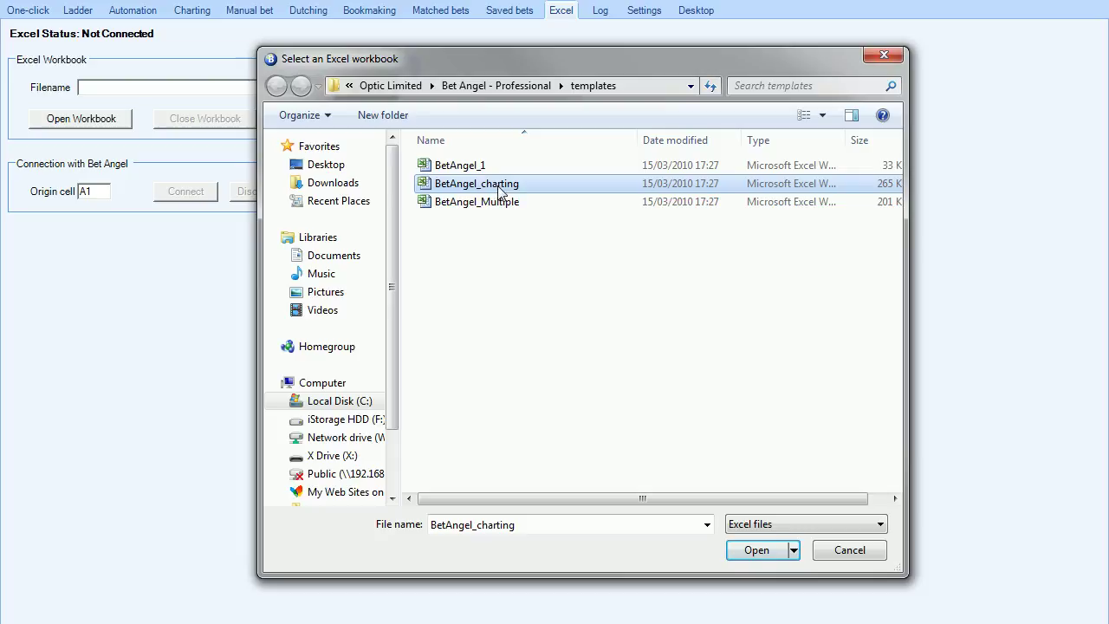
click(483, 167)
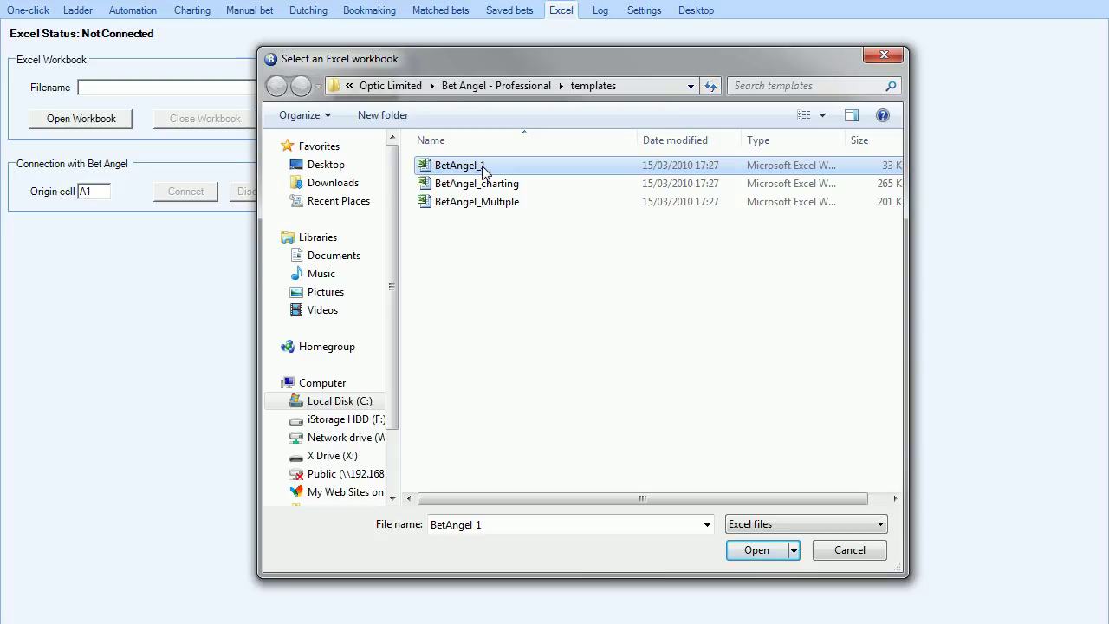
- Open BetAngel_1 in Excel, connect it to the HGrn 13:51 market, and return to the One-click grid
double_click(483, 167)
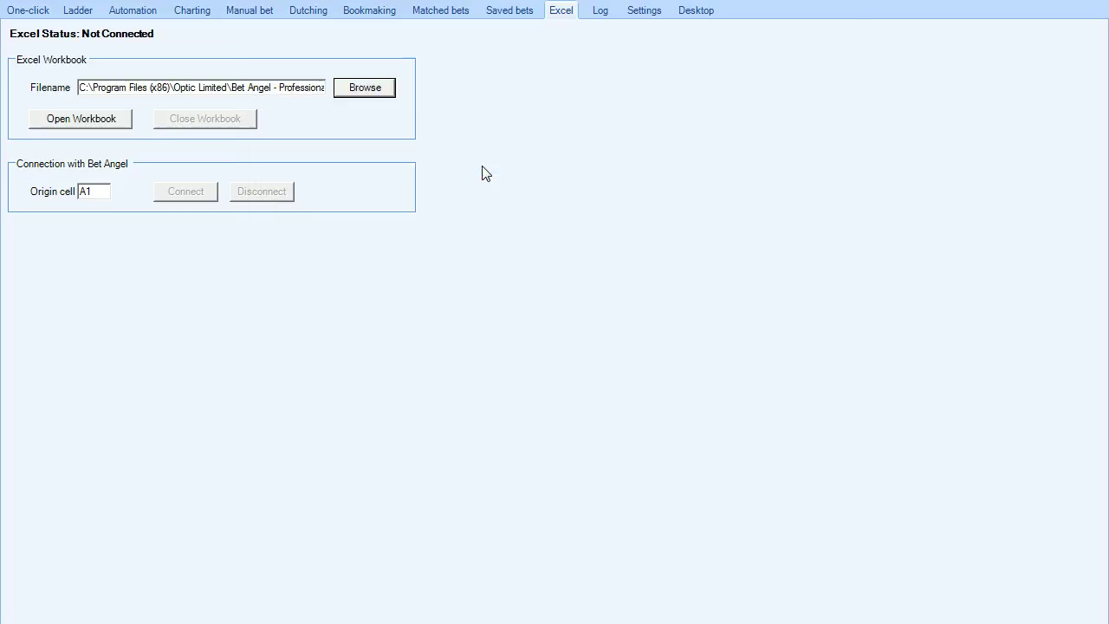
click(85, 121)
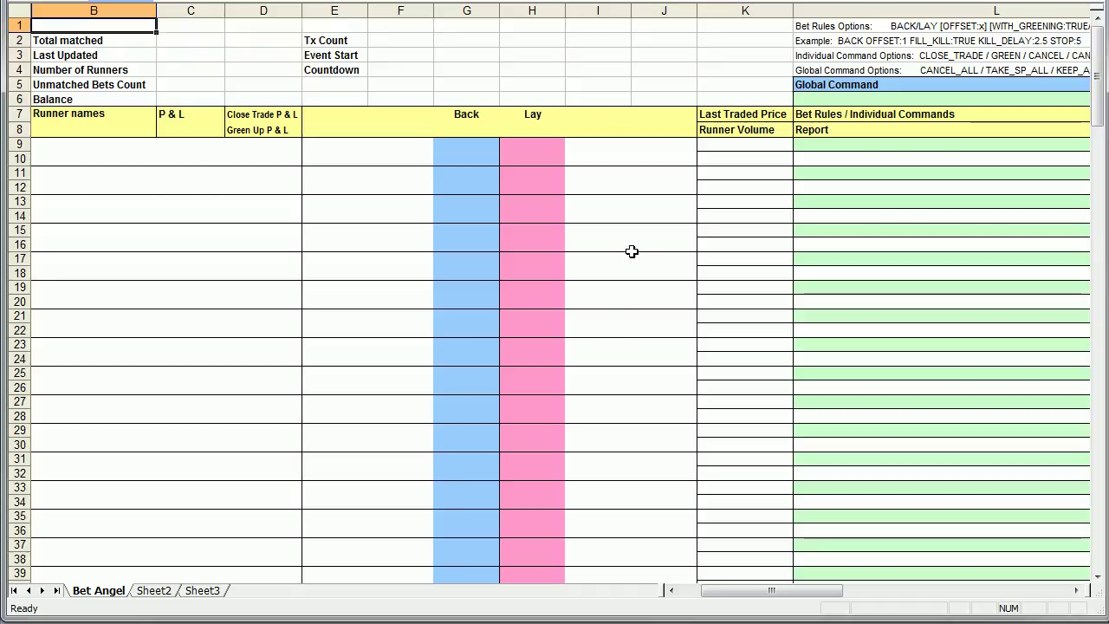
key(alt+Tab)
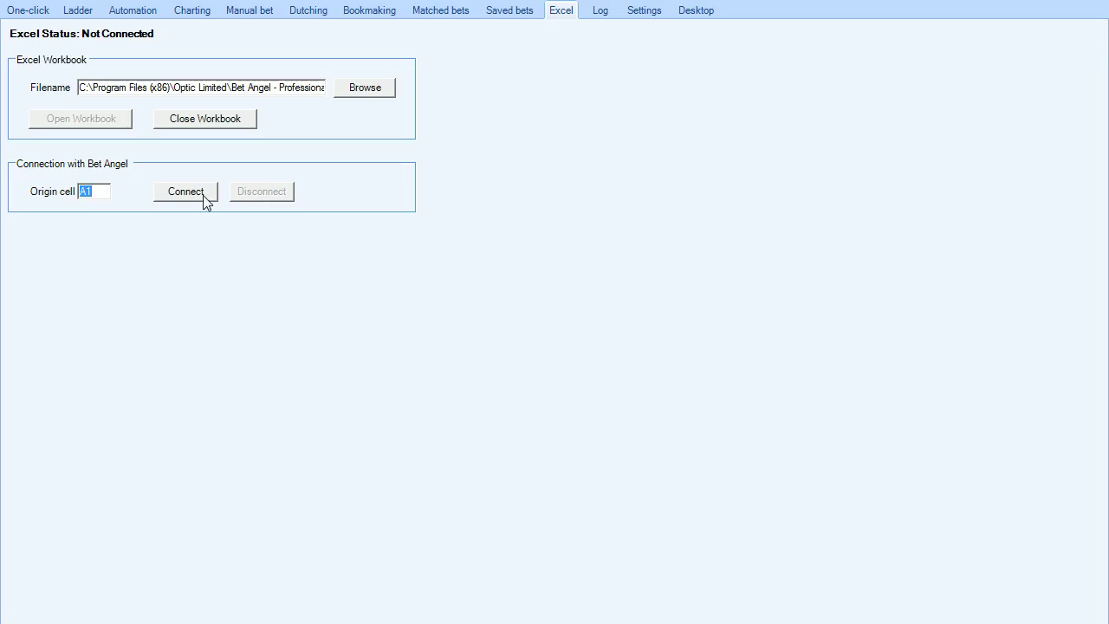
click(205, 198)
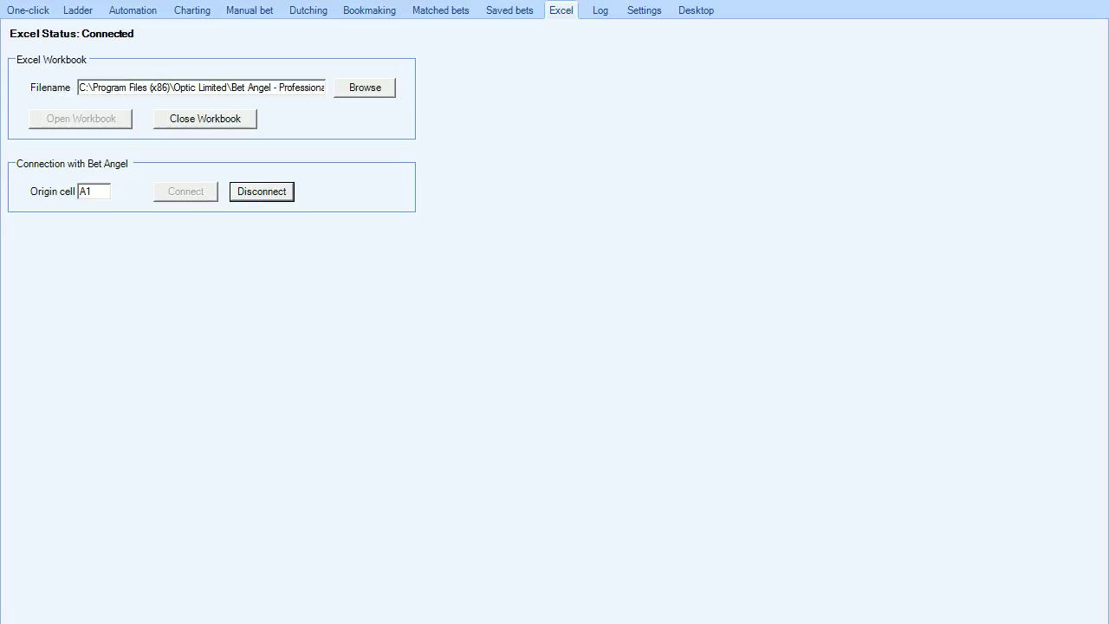
click(545, 602)
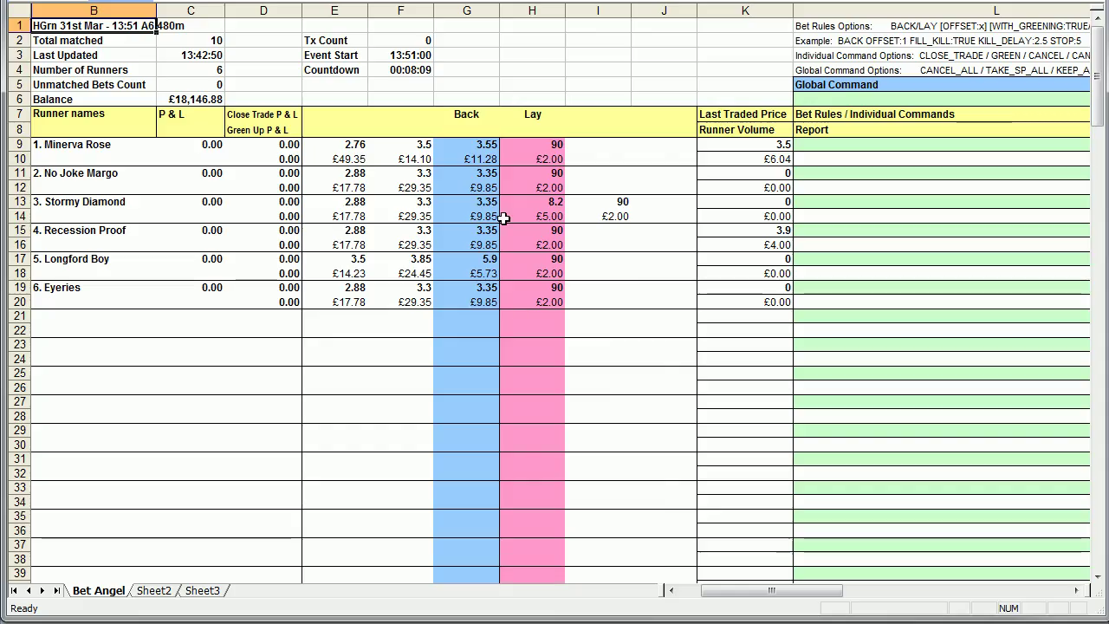
click(340, 603)
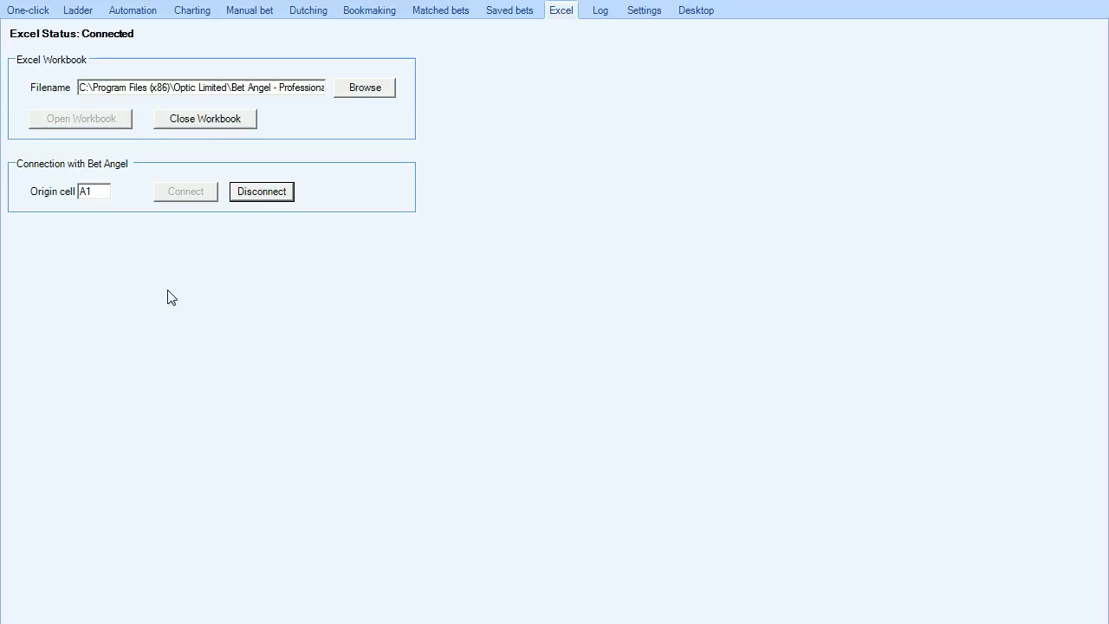
click(26, 11)
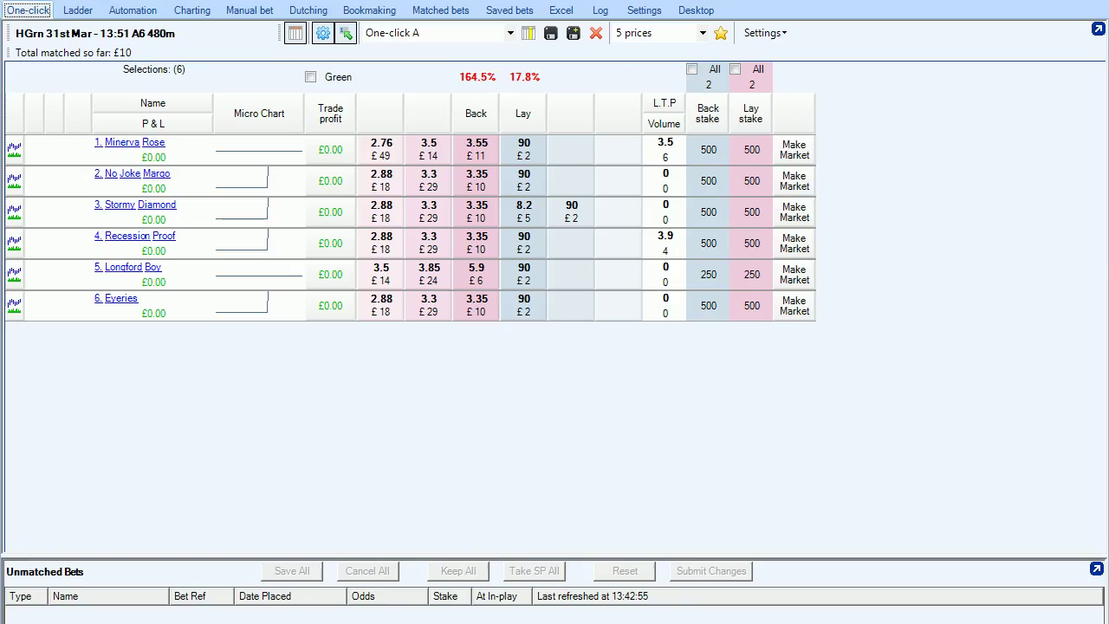
- Switch to Excel and review the Bet Angel sheet's live prices and the countdown in F4
key(alt+Tab)
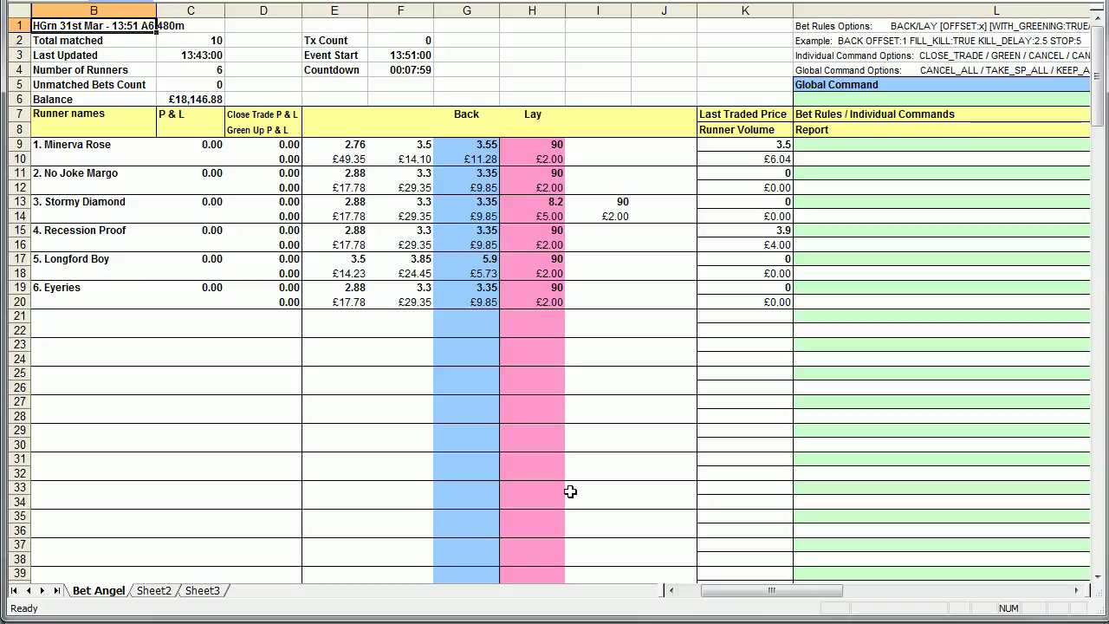
click(415, 73)
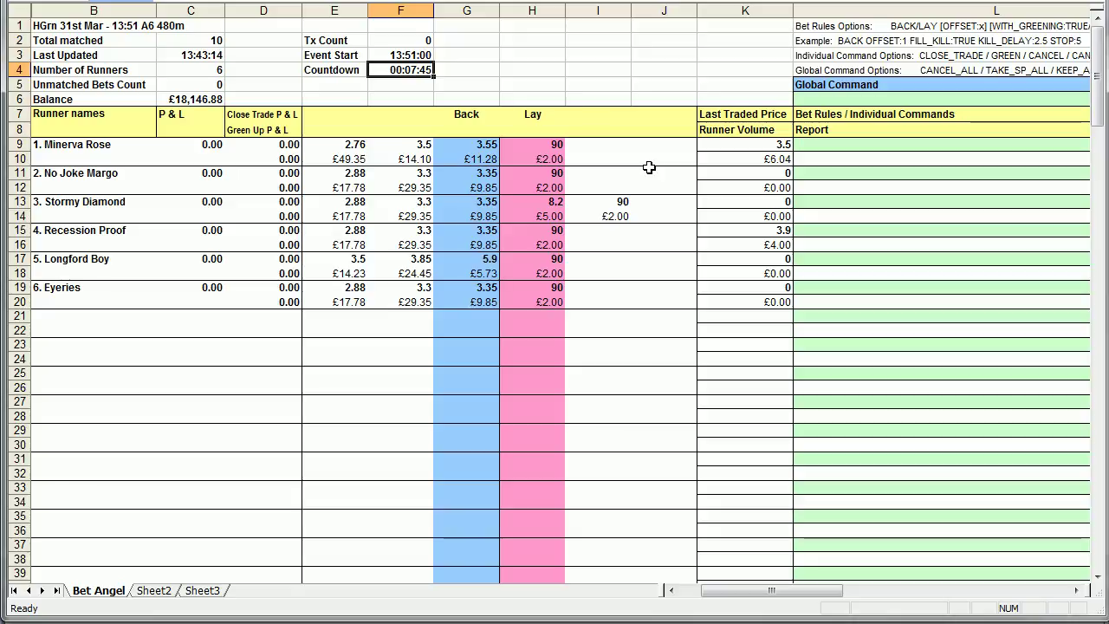
- On Sheet2, link C4:C6 to the Bet Angel back prices in G9, G11 and G13
key(ctrl+Page_Down)
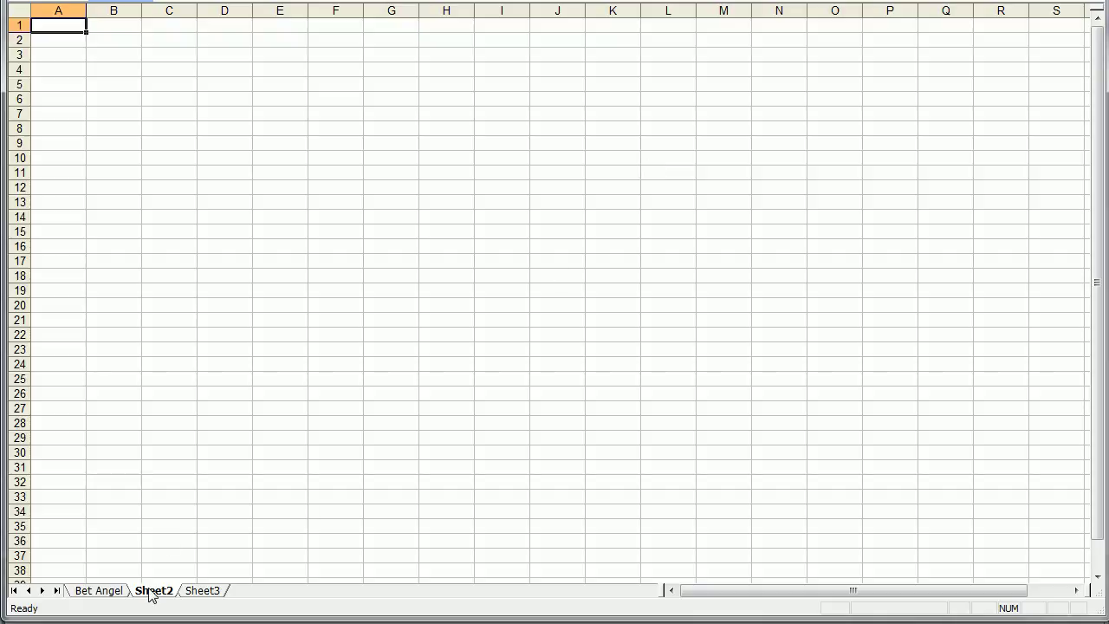
key(Down)
key(Right)
key(Right)
key(Down)
key(Down)
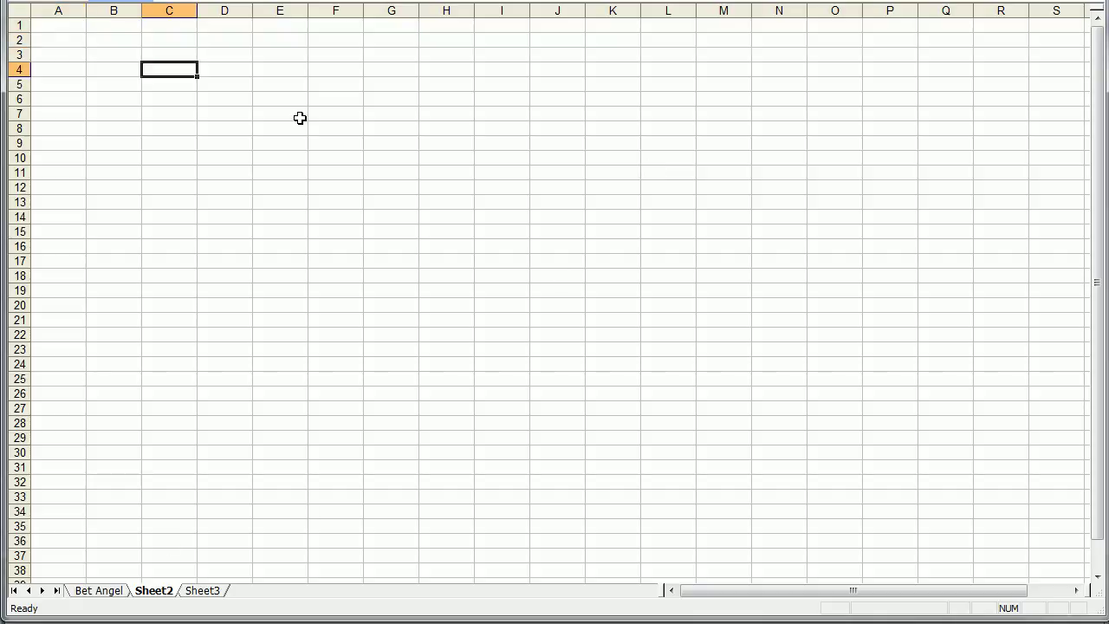
text(=)
key(ctrl+Page_Up)
click(491, 144)
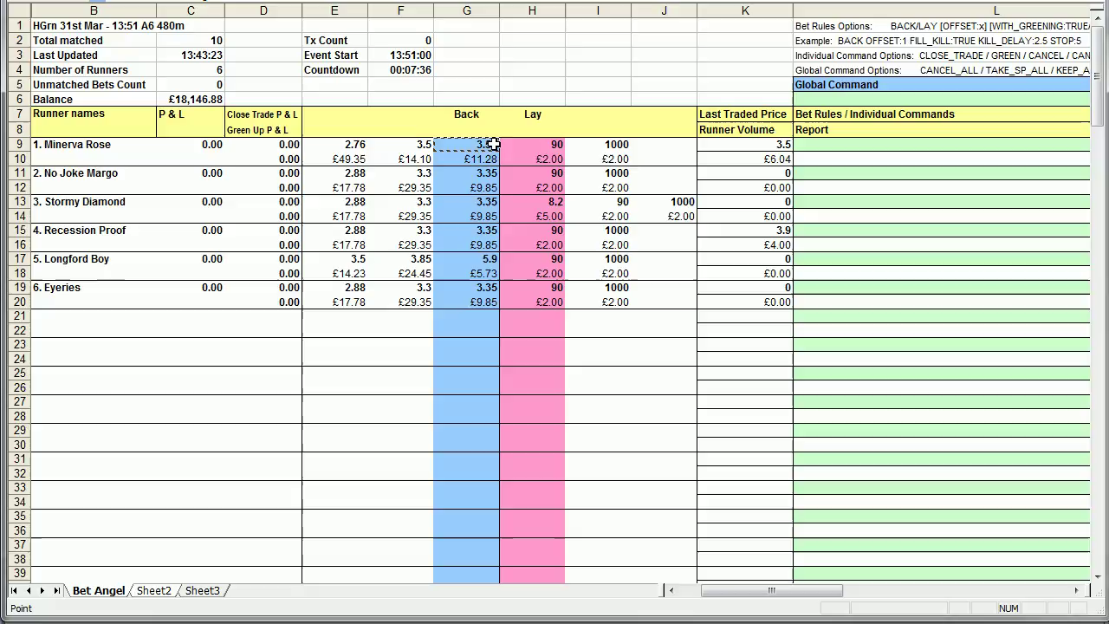
key(Return)
text(=)
key(ctrl+Page_Up)
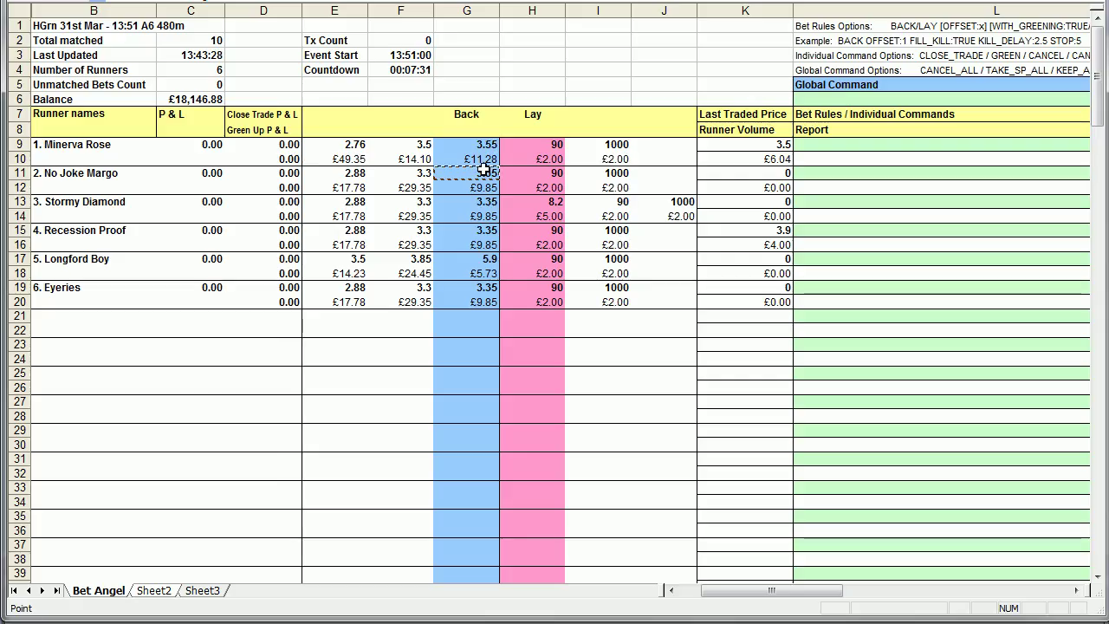
key(Return)
text(=)
key(ctrl+Page_Up)
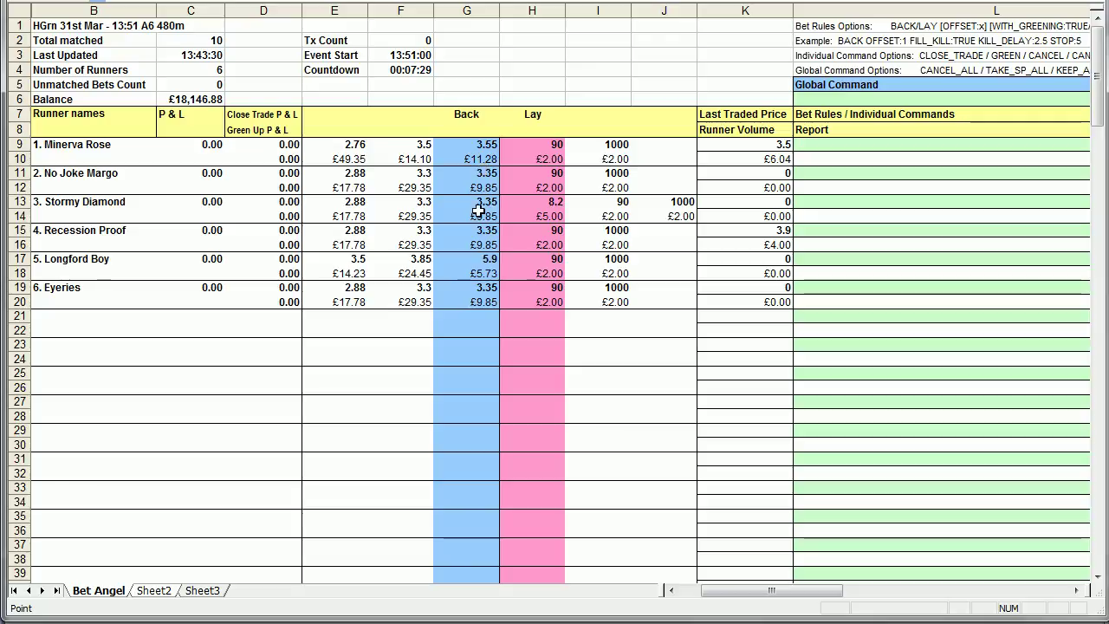
click(483, 202)
key(Return)
- Add a 'Price' heading in C3, centre C3:C6, and toggle the prices' decimals back to two places
key(Up)
key(Up)
key(Left)
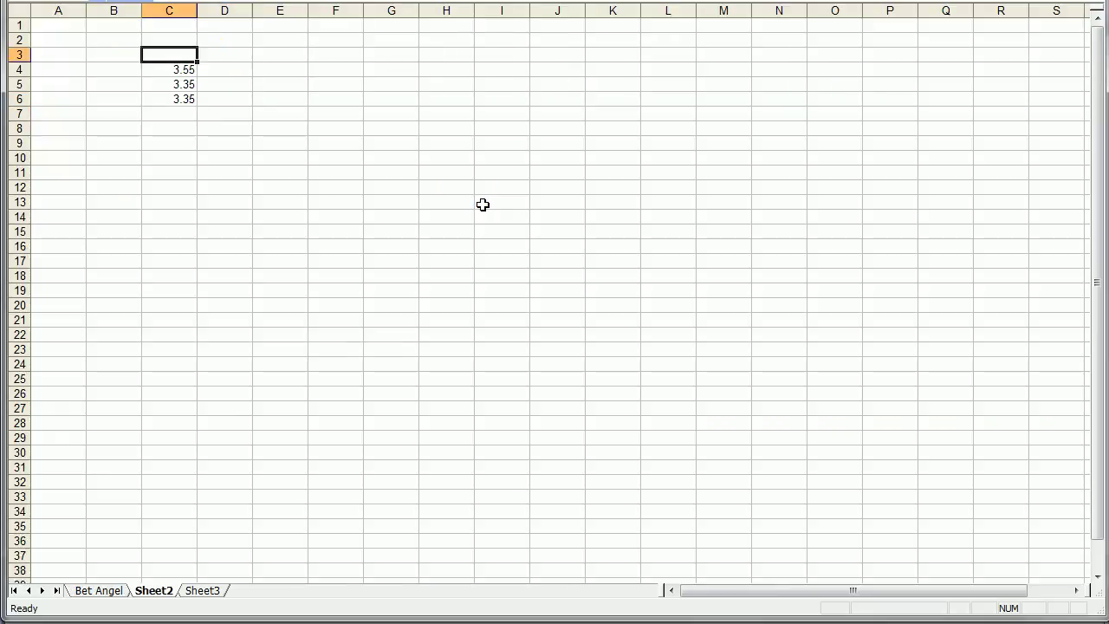
text(Price)
key(Right)
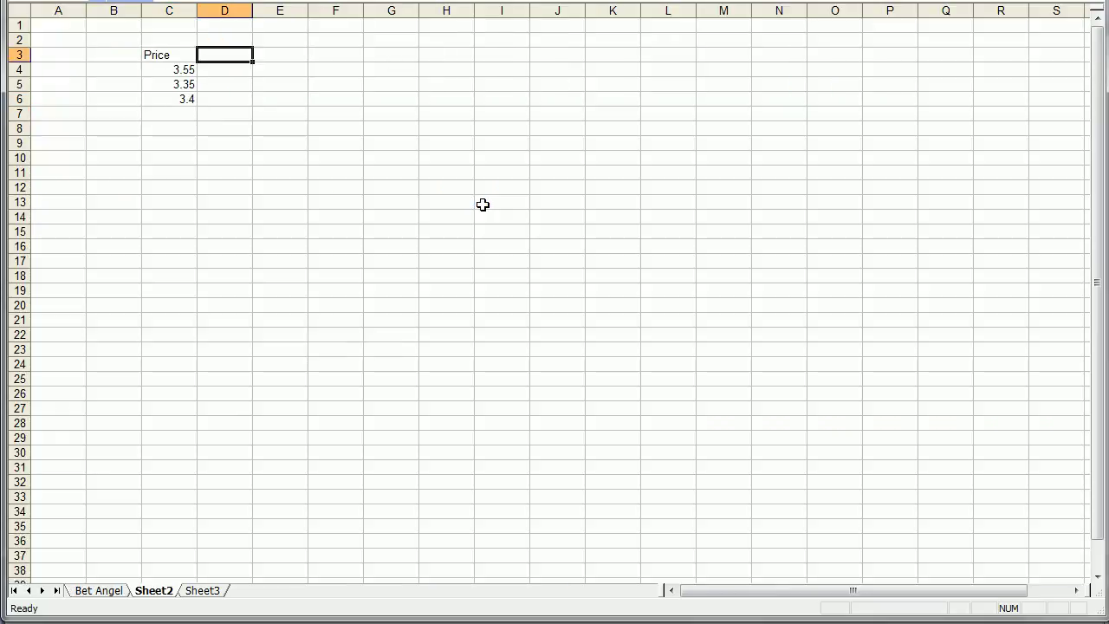
key(Left)
key(shift+Down)
key(shift+Down)
key(shift+Down)
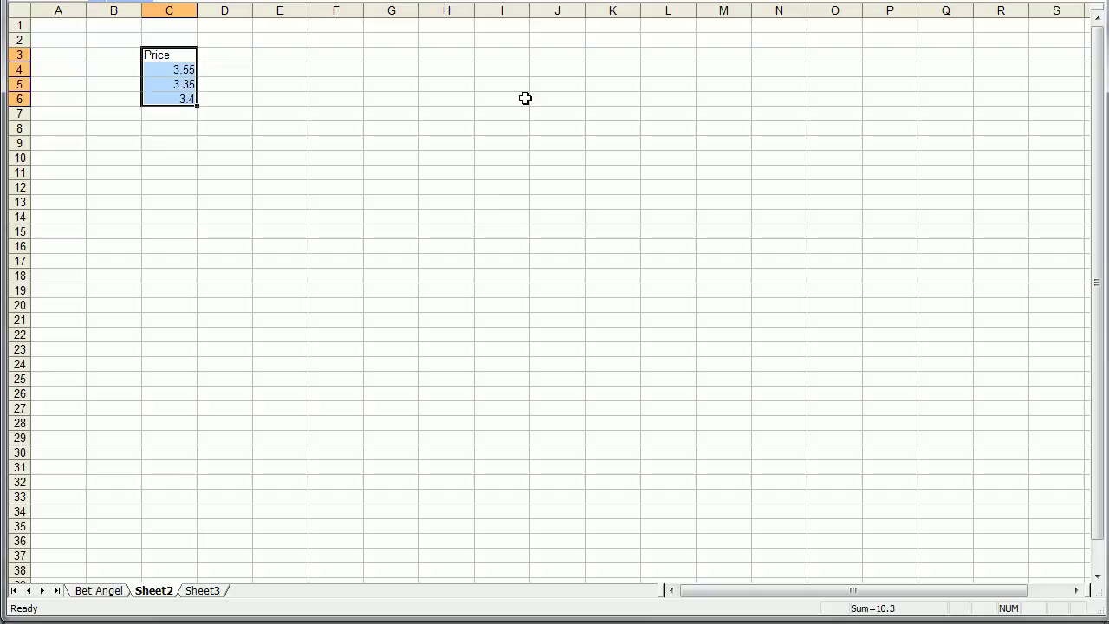
key(ctrl+e)
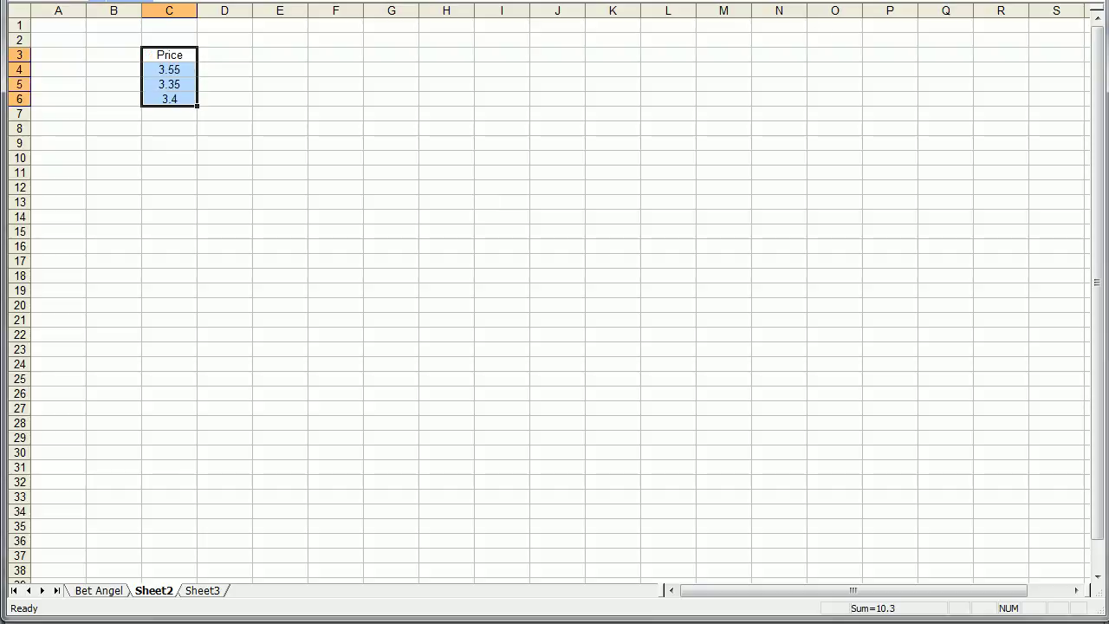
click(407, 110)
drag(168, 70, 175, 97)
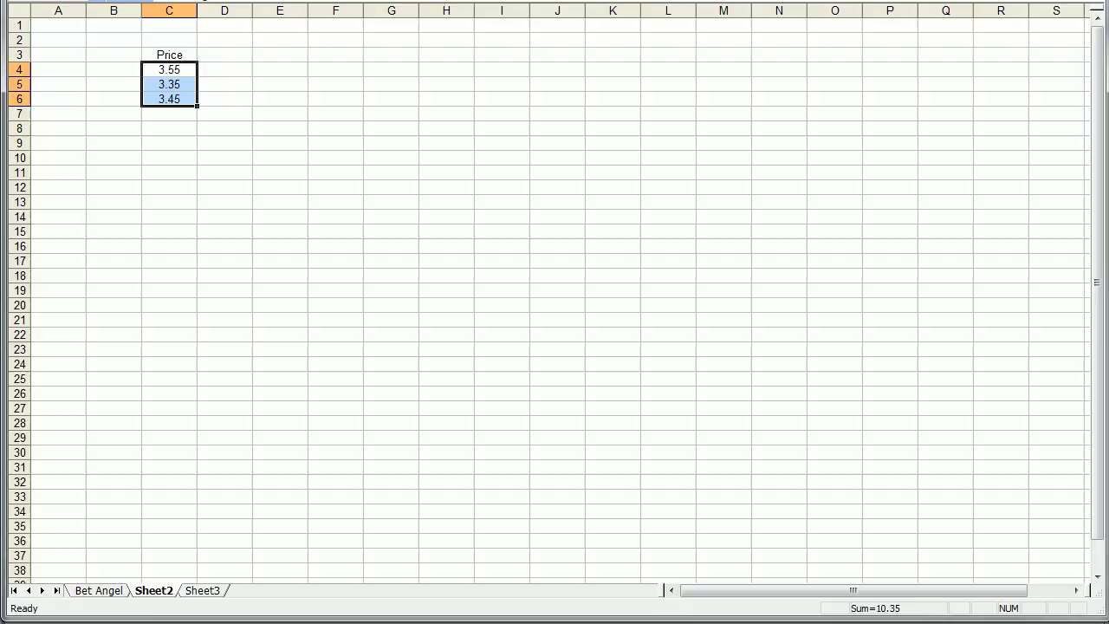
click(287, 2)
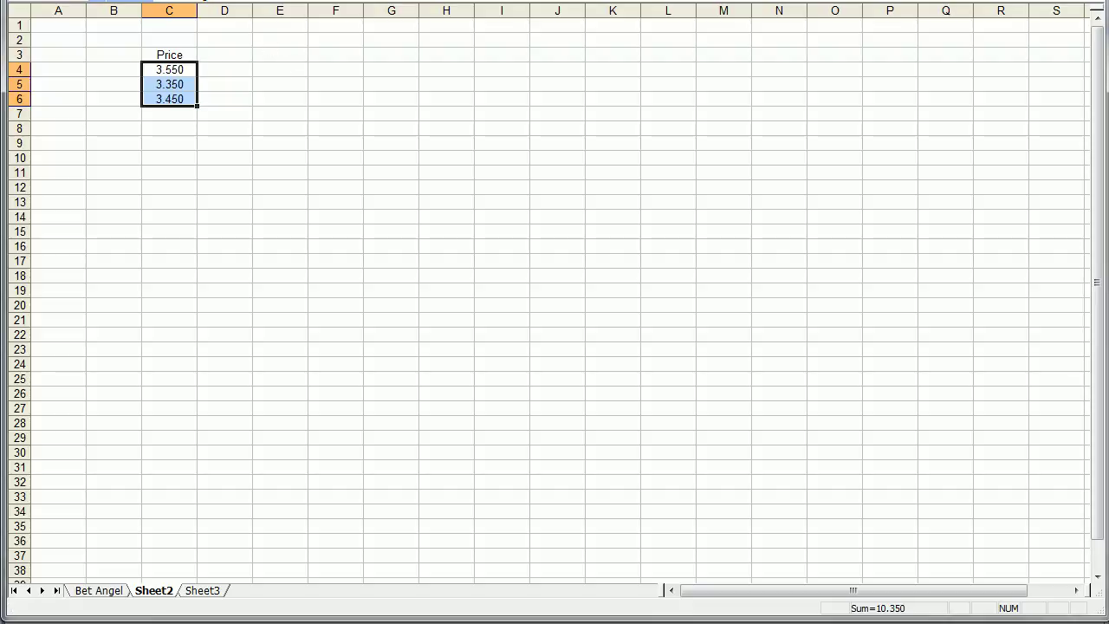
click(295, 2)
- Add a 'Money' heading in D3 and link D4:D6 to the first three runners' back money
click(227, 55)
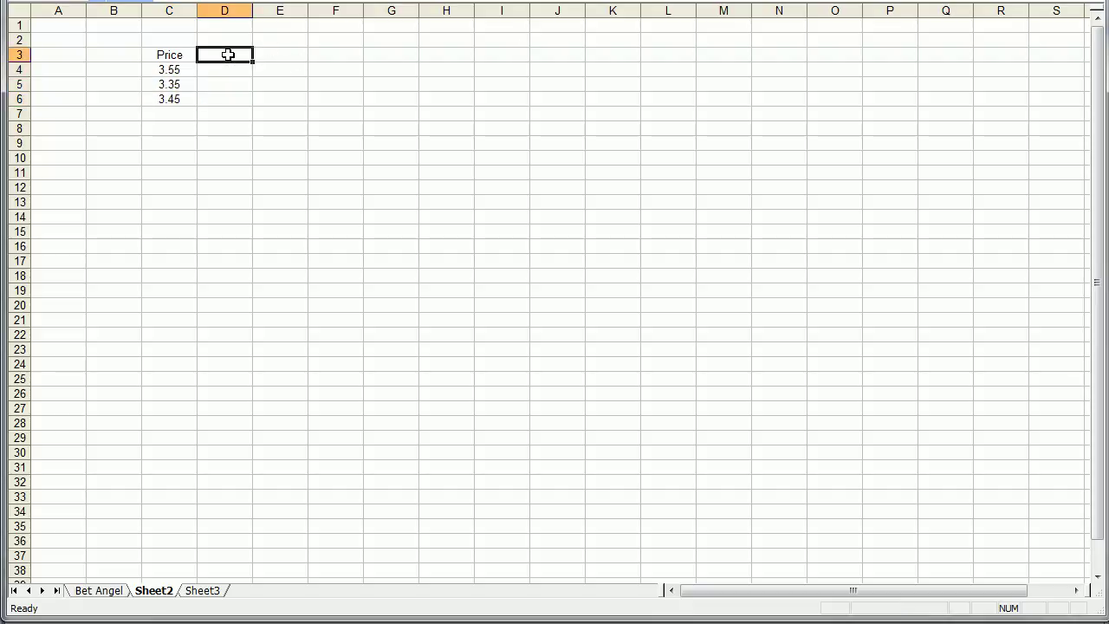
text(Money)
key(Return)
text(=)
key(ctrl+Page_Up)
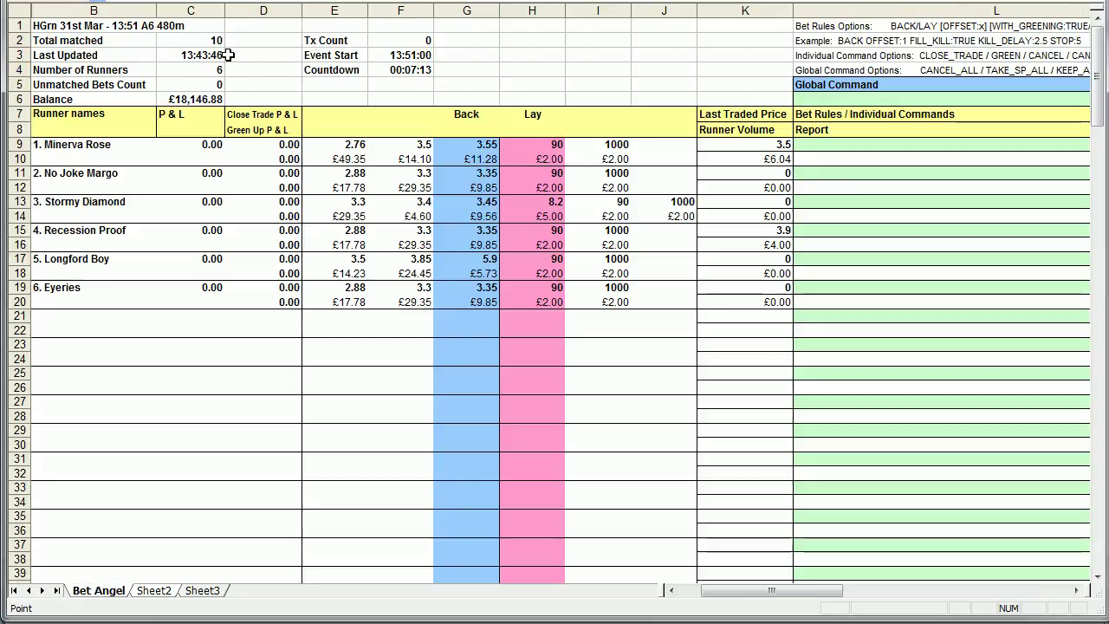
click(490, 156)
key(Return)
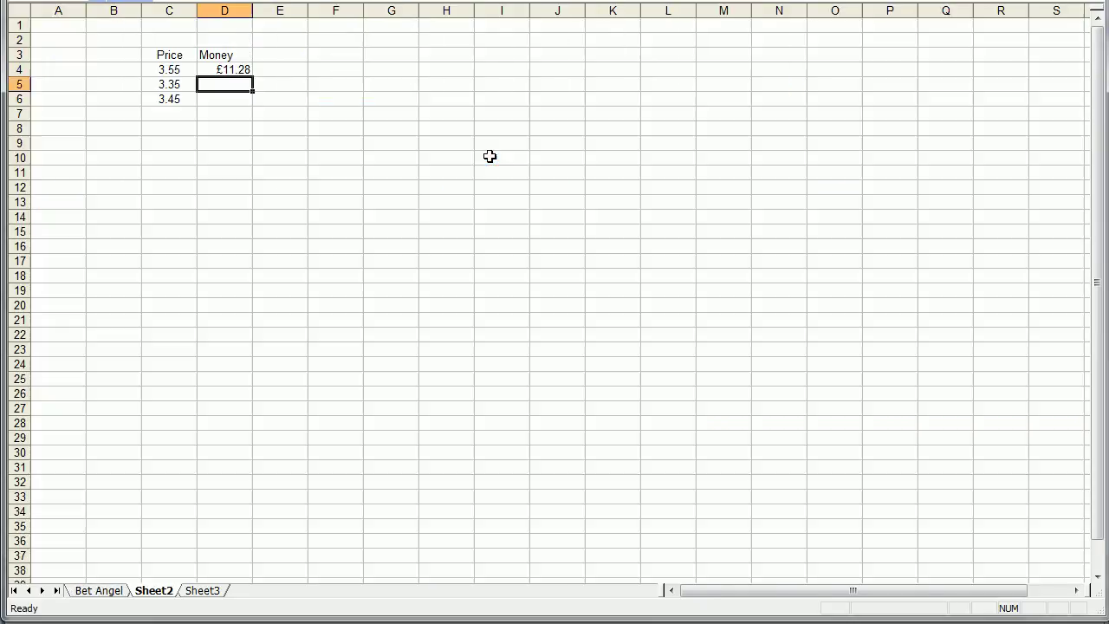
text(=)
key(ctrl+Page_Up)
click(490, 187)
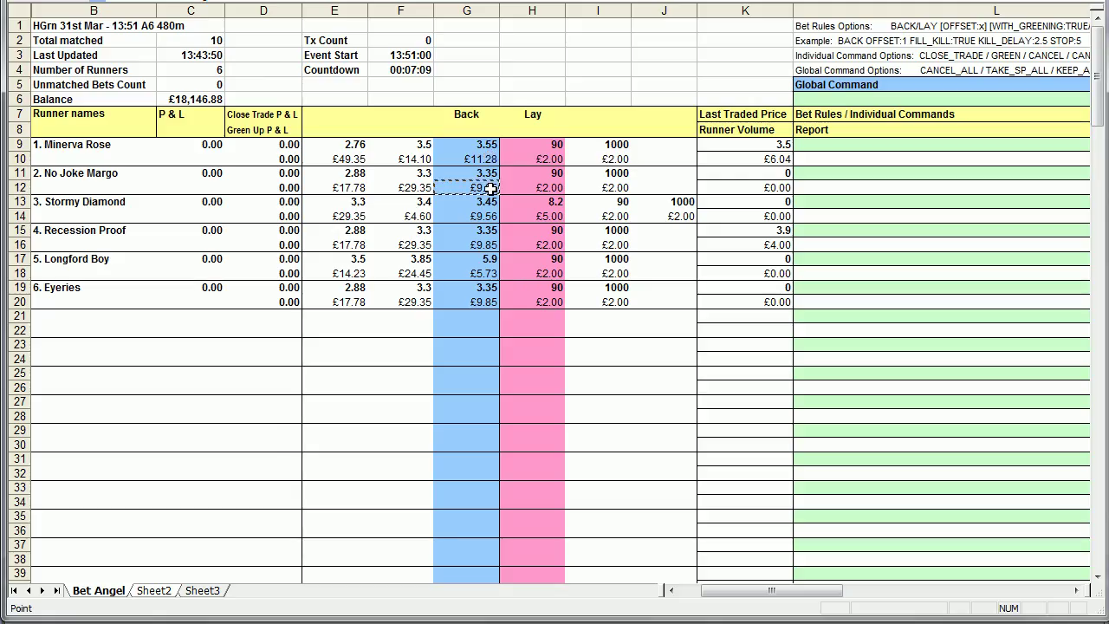
key(Return)
text(=)
key(ctrl+Page_Up)
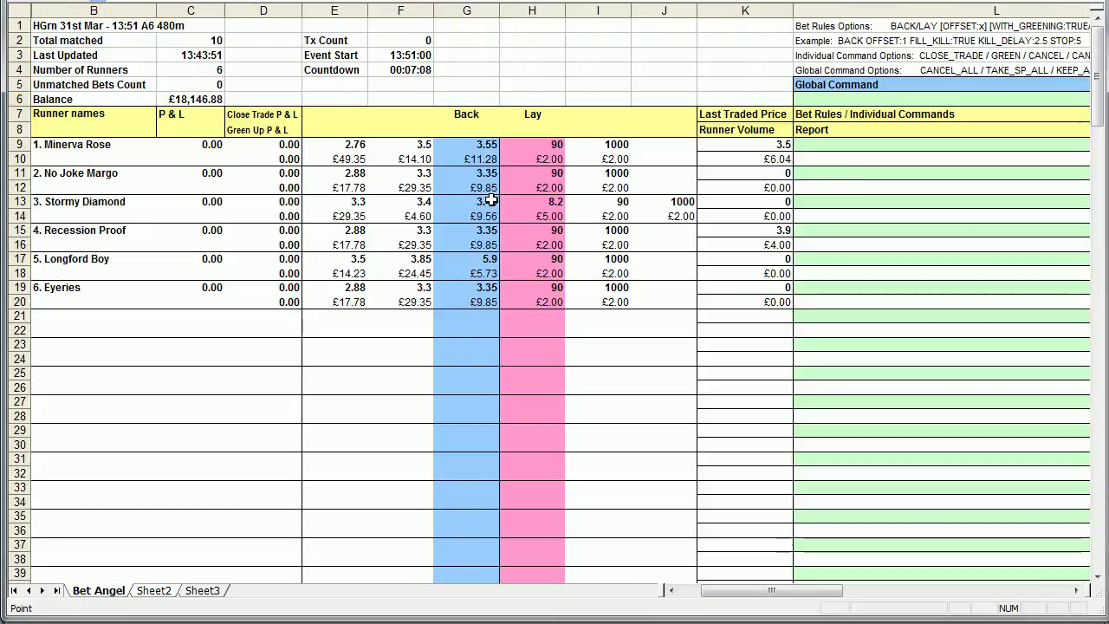
click(483, 216)
key(Return)
- Total the Money values in D7 with =SUM(D4:D6)
key(Right)
key(Up)
key(Up)
key(Up)
key(Up)
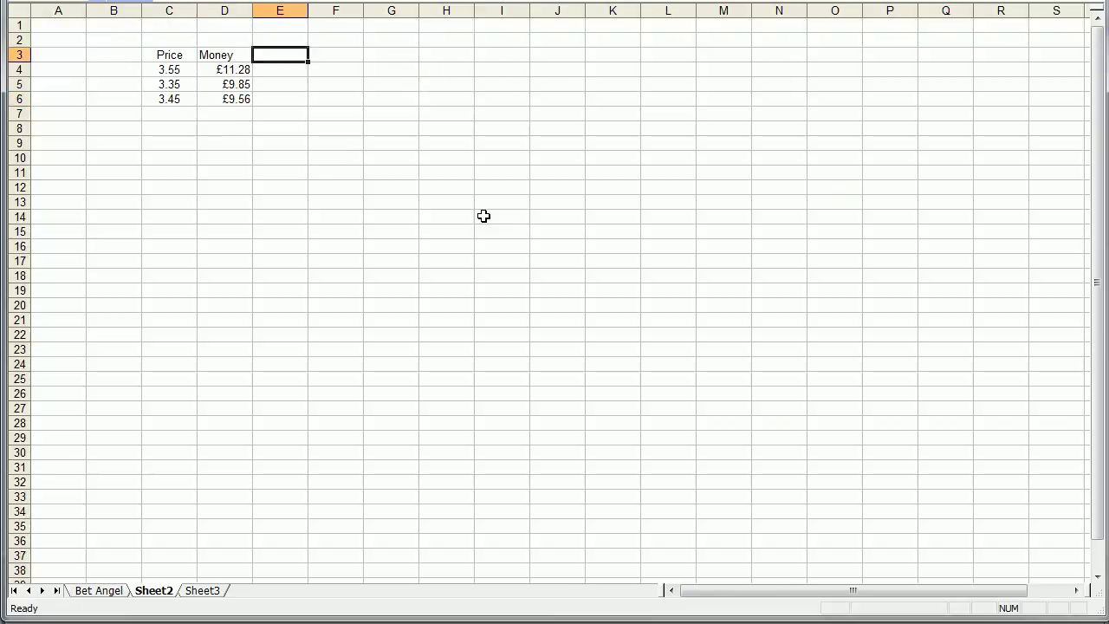
key(Down)
key(Left)
key(Down)
key(Down)
key(Down)
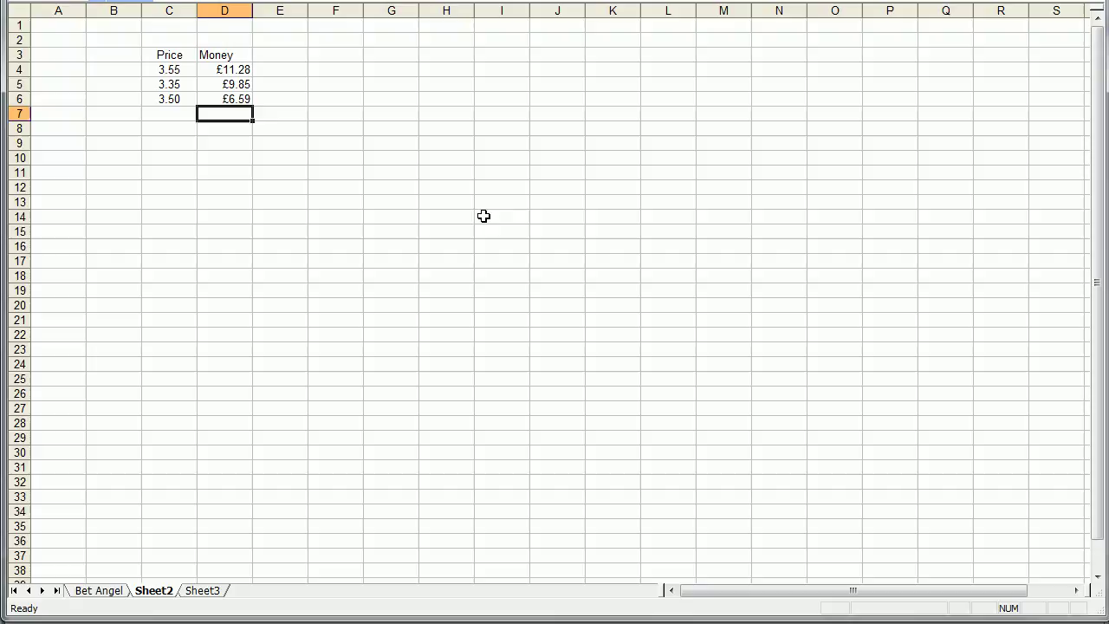
text(=sum()
key(Up)
key(shift+Up)
key(shift+Up)
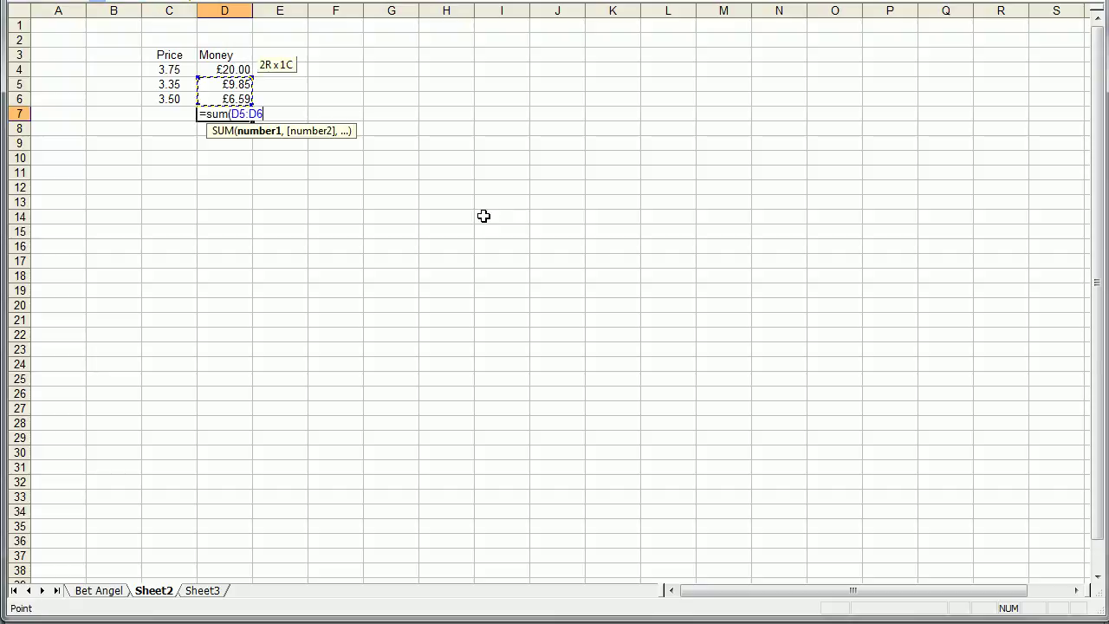
key(Return)
key(Right)
- Enter the share formula =D4/D7 in E4 and copy it into E5:E6
key(Up)
key(Up)
key(Up)
key(Up)
text(=)
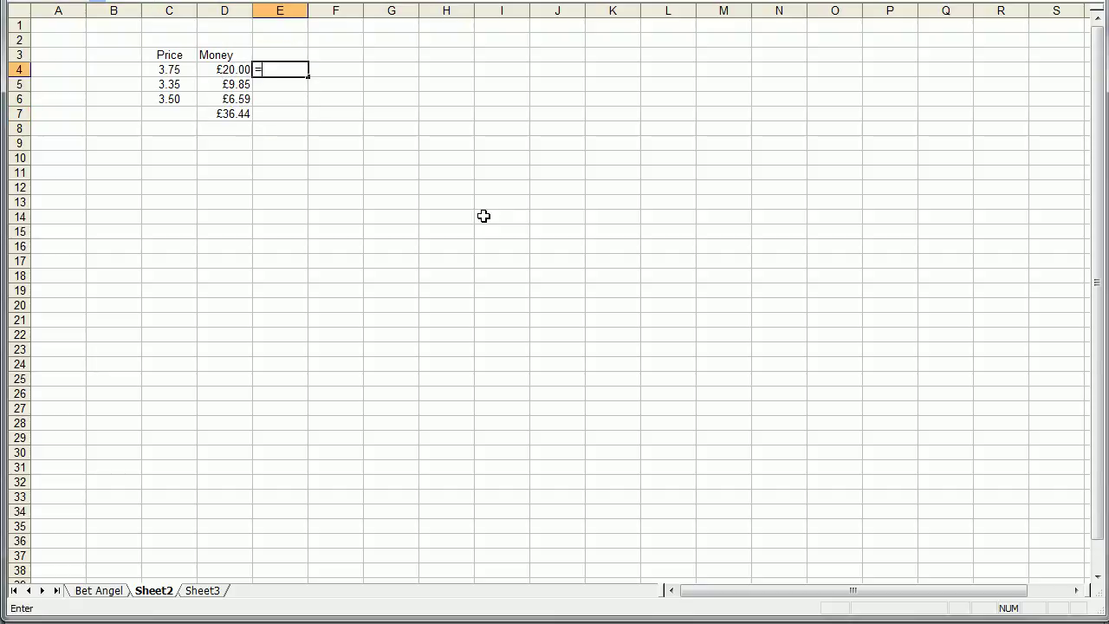
key(Left)
text(/)
key(Left)
key(Down)
key(Down)
key(Down)
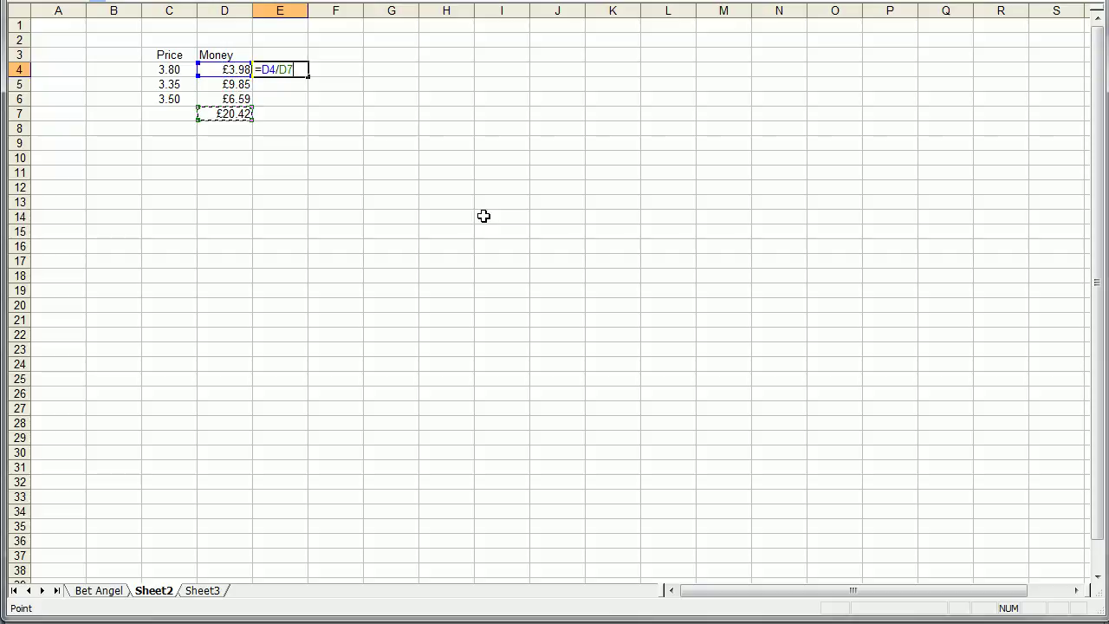
key(Return)
key(Up)
key(ctrl+c)
key(Down)
key(shift+Down)
key(ctrl+v)
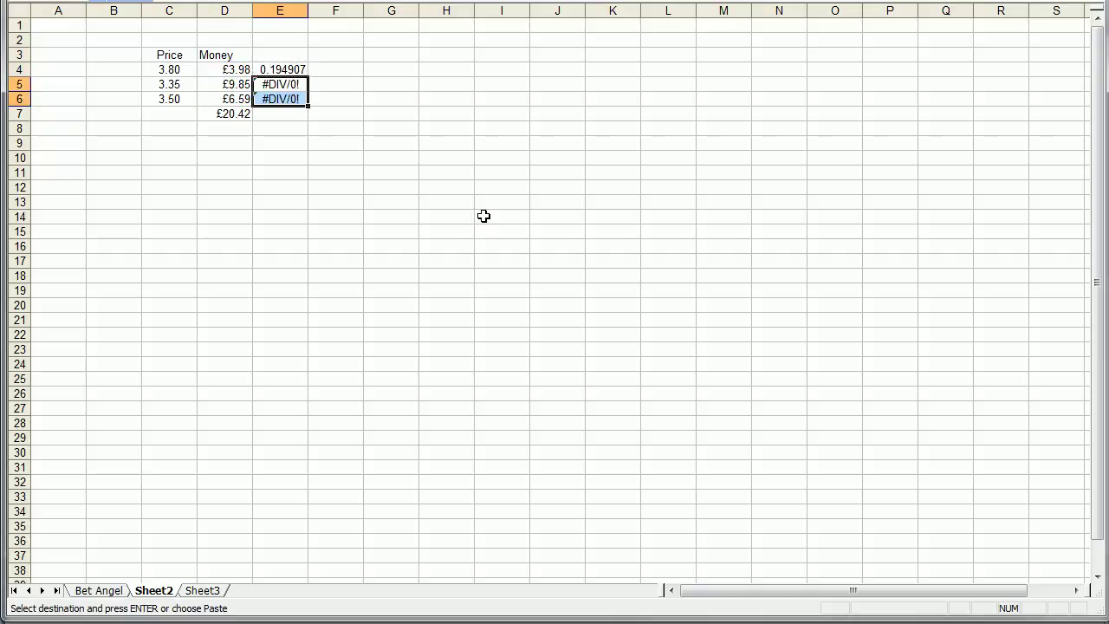
key(shift+Up)
key(Escape)
key(Up)
- Fix E4 to =D4/$D$7, recopy it to E5:E6, and select E4:E6
key(F2)
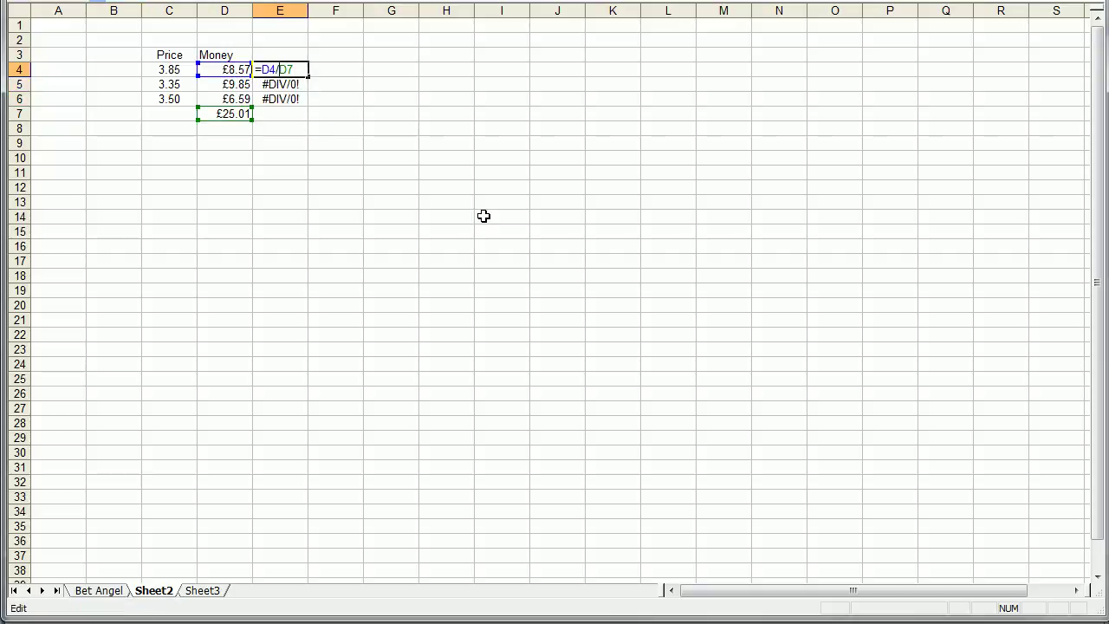
key(F4)
key(Return)
key(Up)
key(ctrl+c)
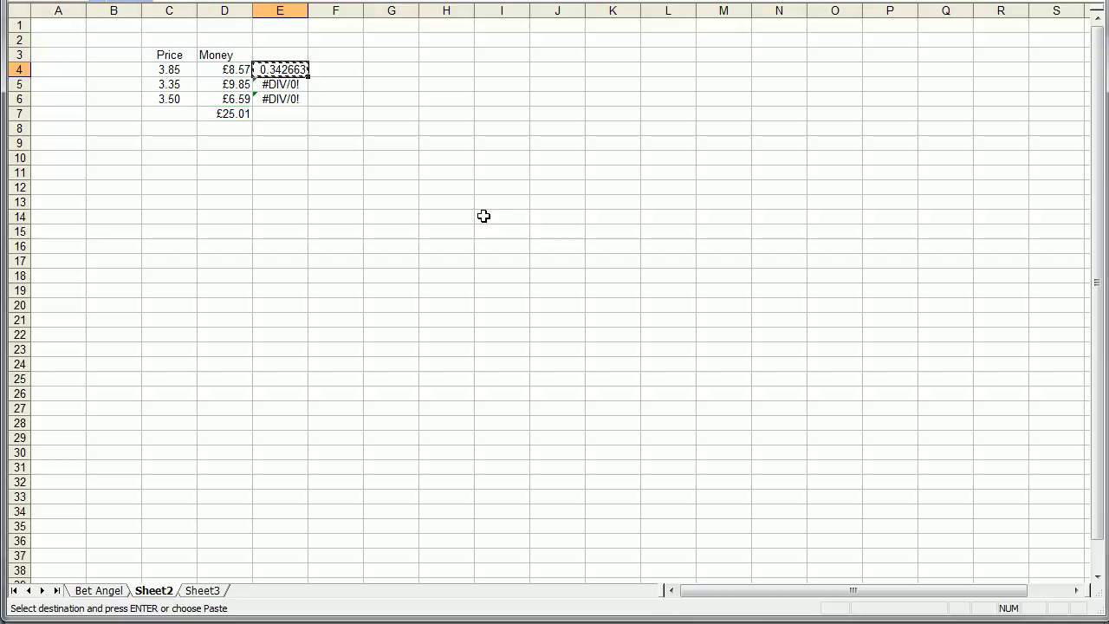
key(Down)
key(shift+Down)
key(ctrl+v)
key(Escape)
key(shift+Up)
key(Up)
key(shift+Down)
key(shift+Down)
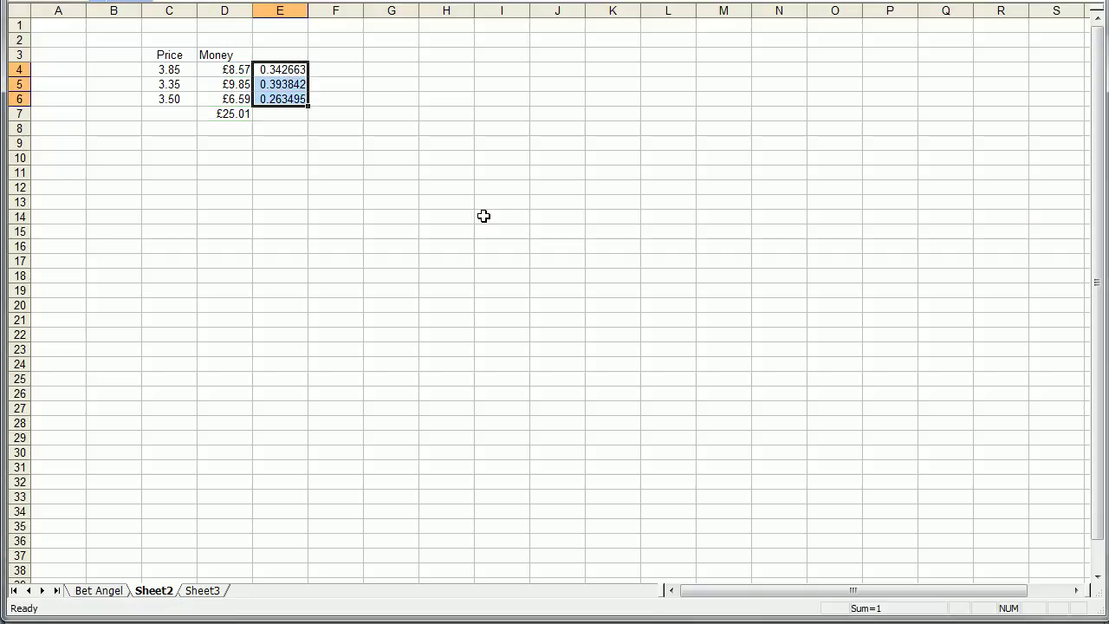
- Format E4:E6 as percentages and place a 3-D pie chart of them beside the table
key(ctrl+shift+5)
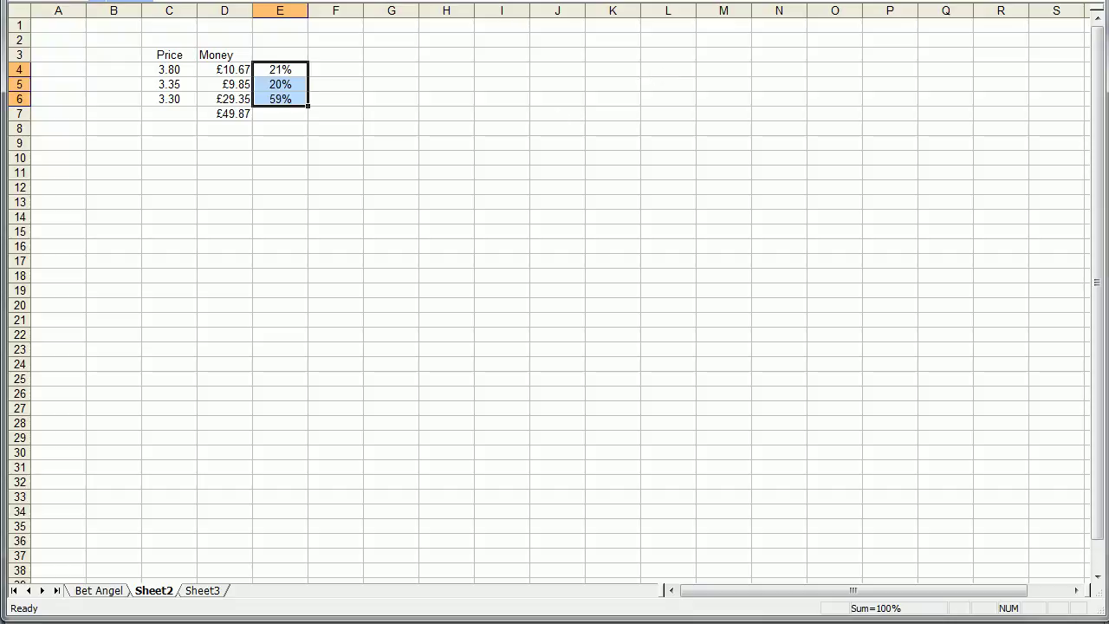
click(526, 1)
click(249, 96)
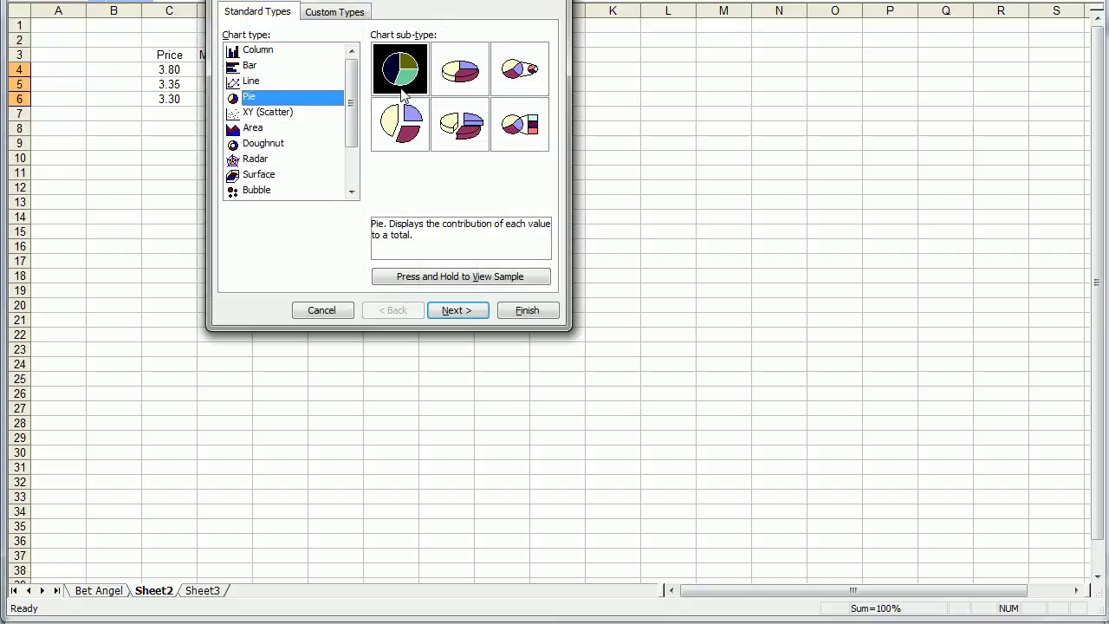
click(468, 78)
click(527, 311)
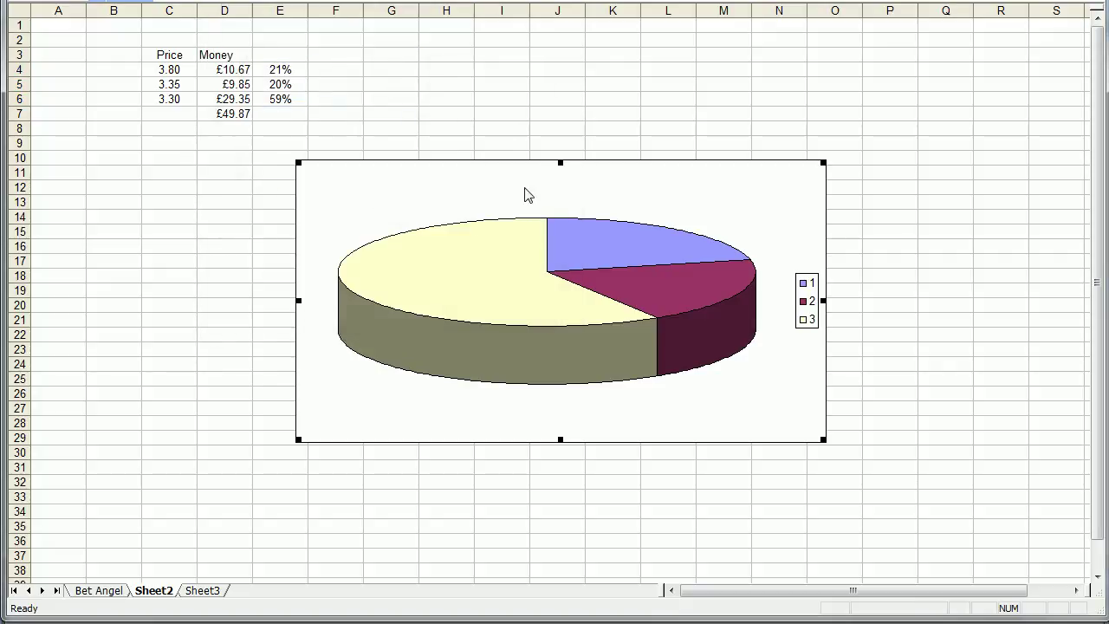
drag(741, 179, 791, 111)
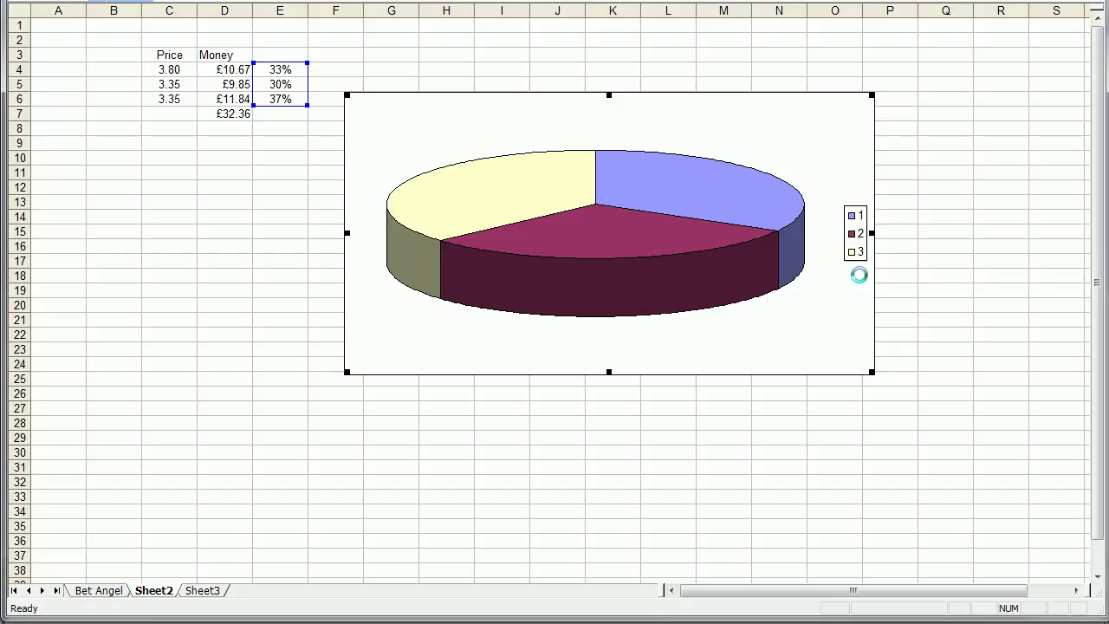
- Deselect the pie chart by selecting an empty cell on Sheet2
click(276, 186)
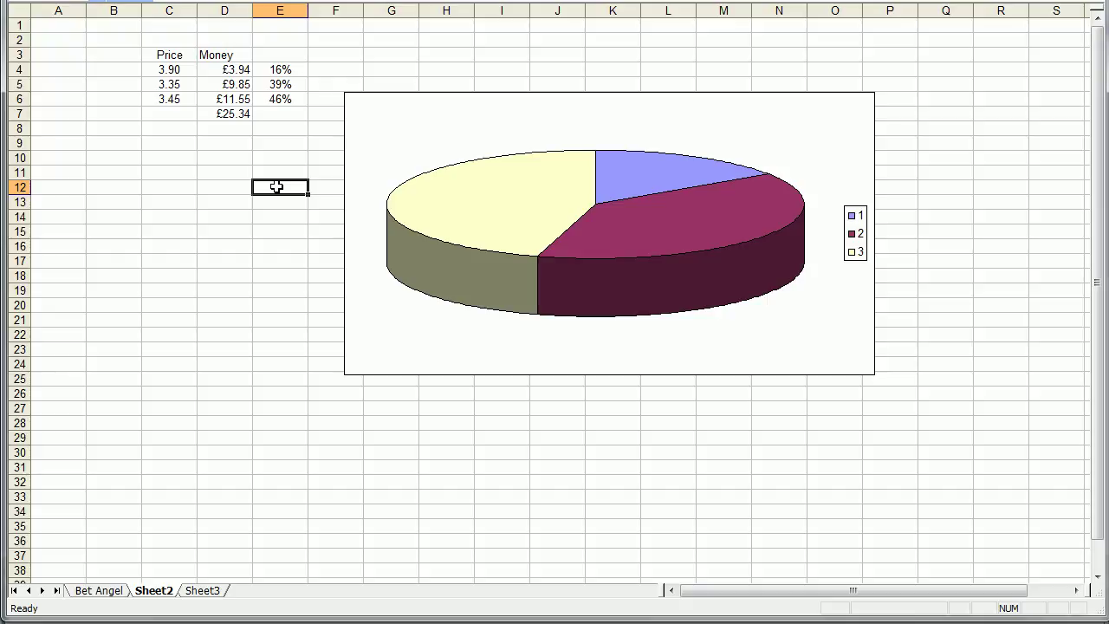
key(ctrl+Page_Up)
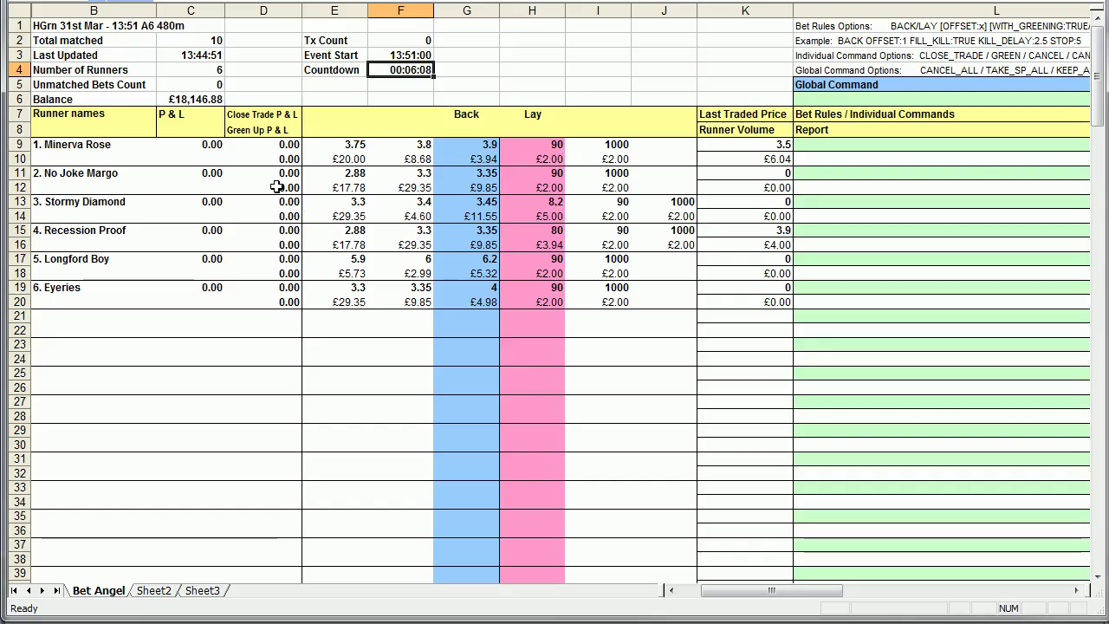
key(Down)
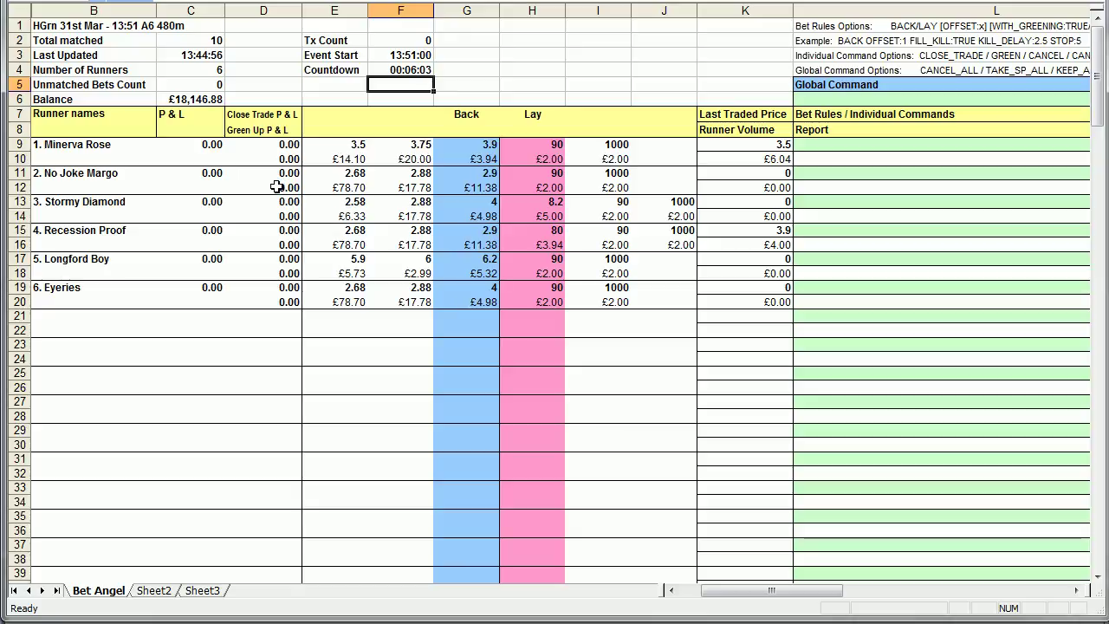
key(Down)
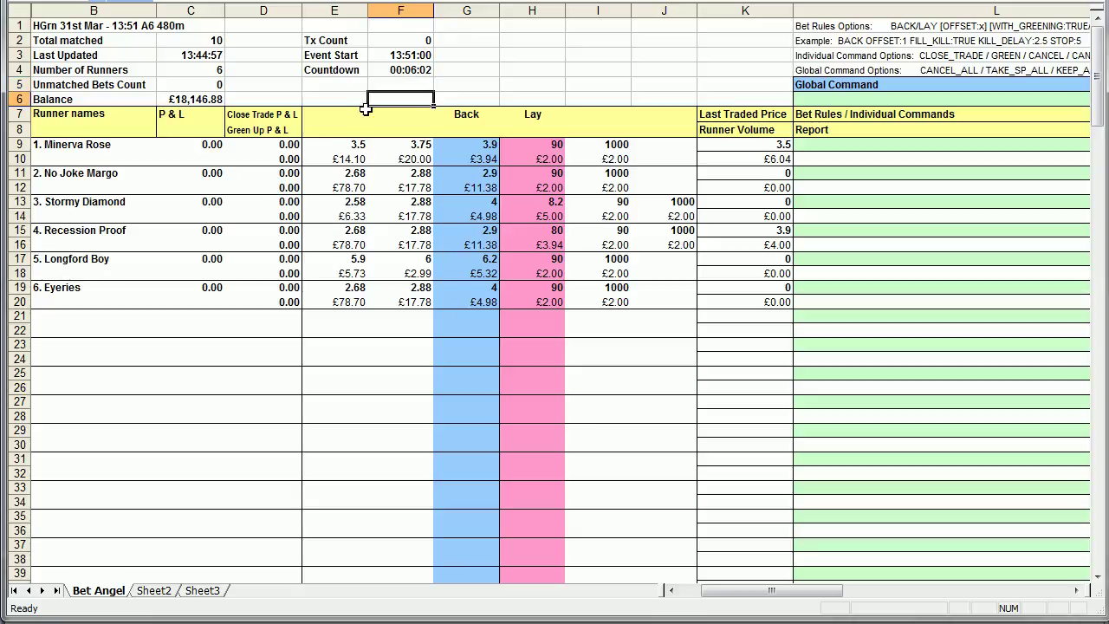
drag(350, 86, 513, 268)
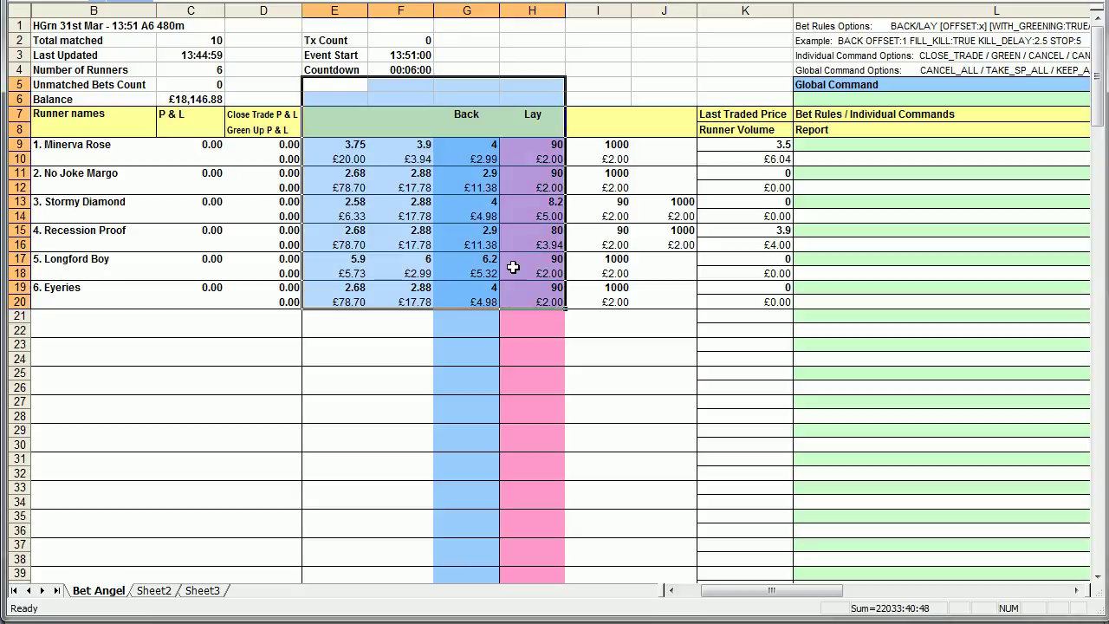
click(485, 204)
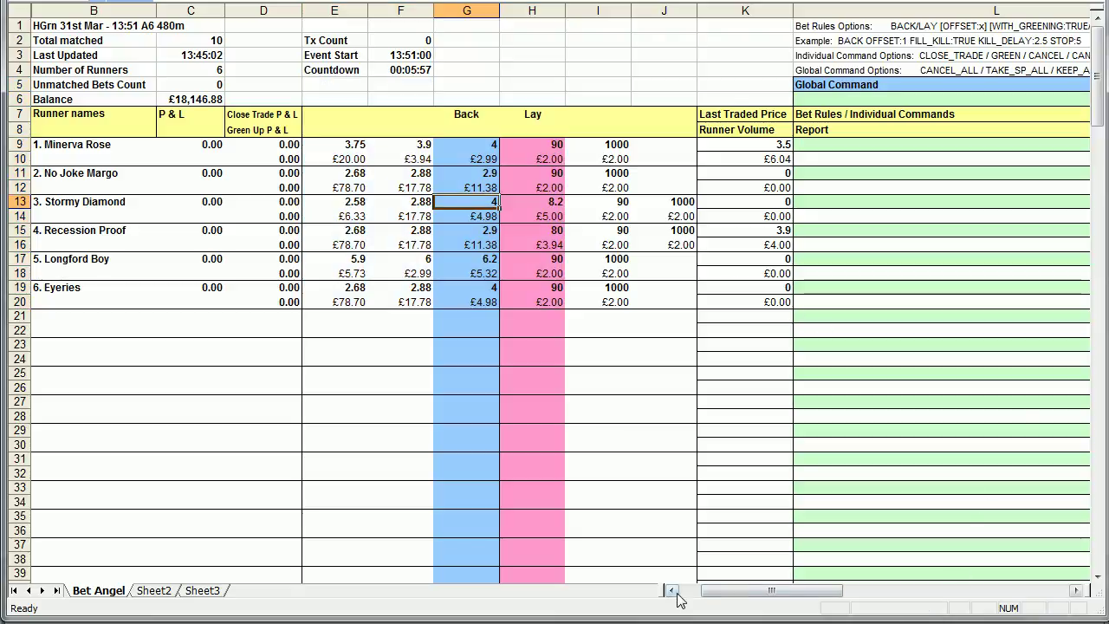
drag(737, 591, 843, 589)
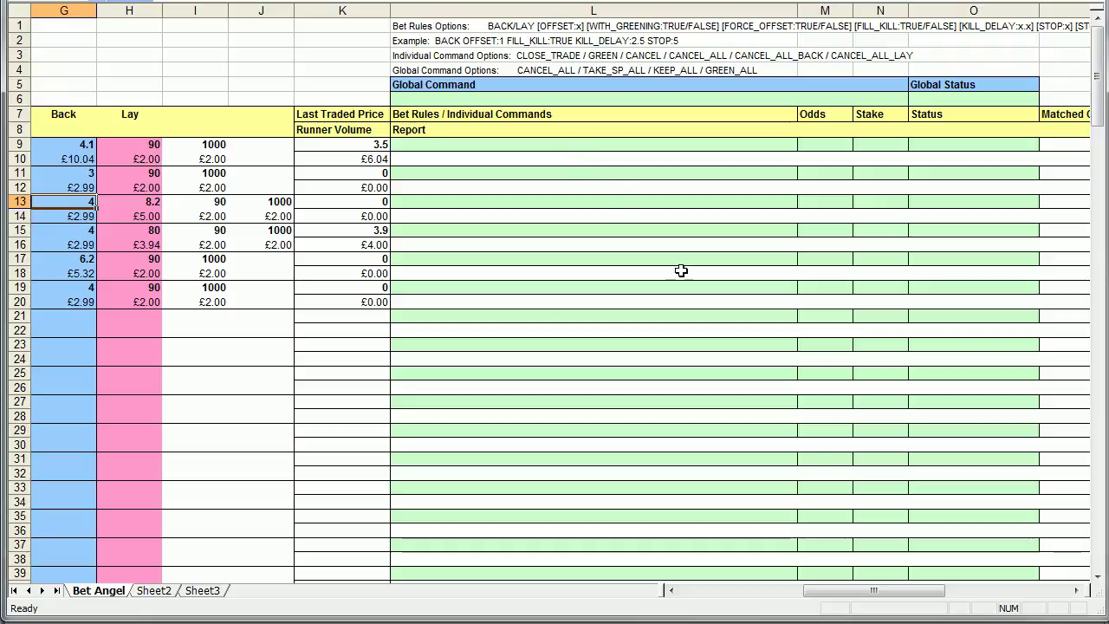
drag(909, 591, 1013, 585)
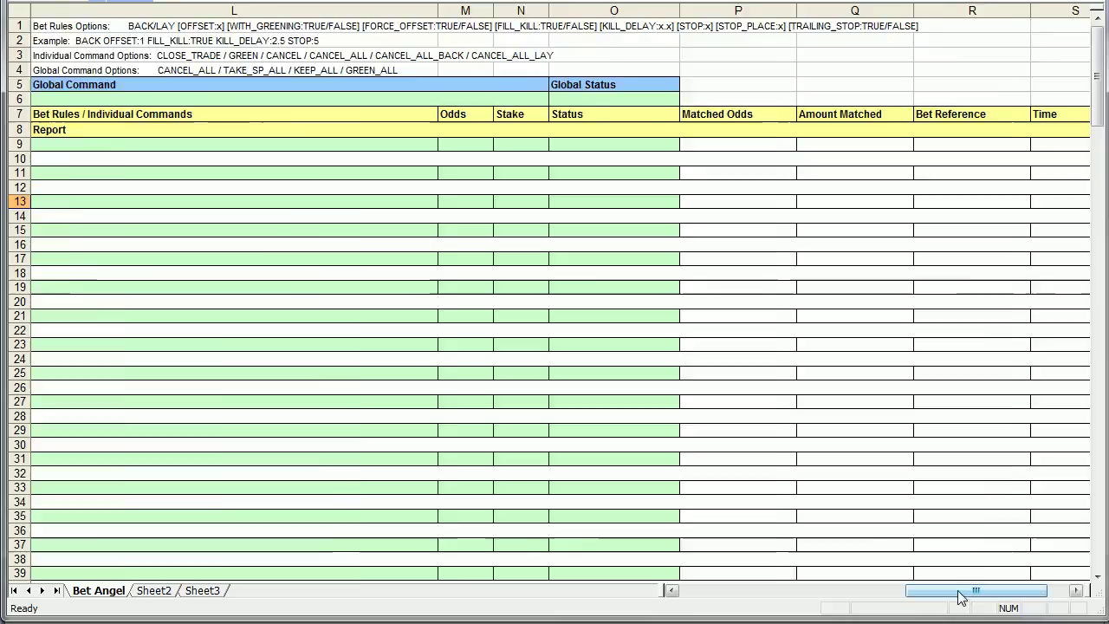
drag(961, 595, 789, 598)
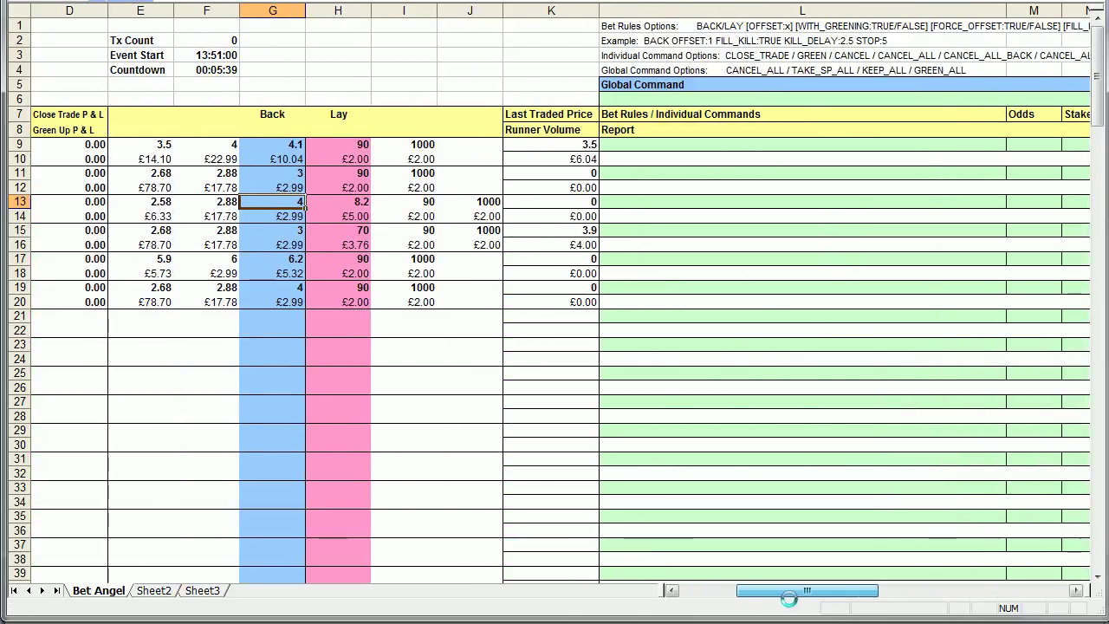
drag(789, 598, 789, 598)
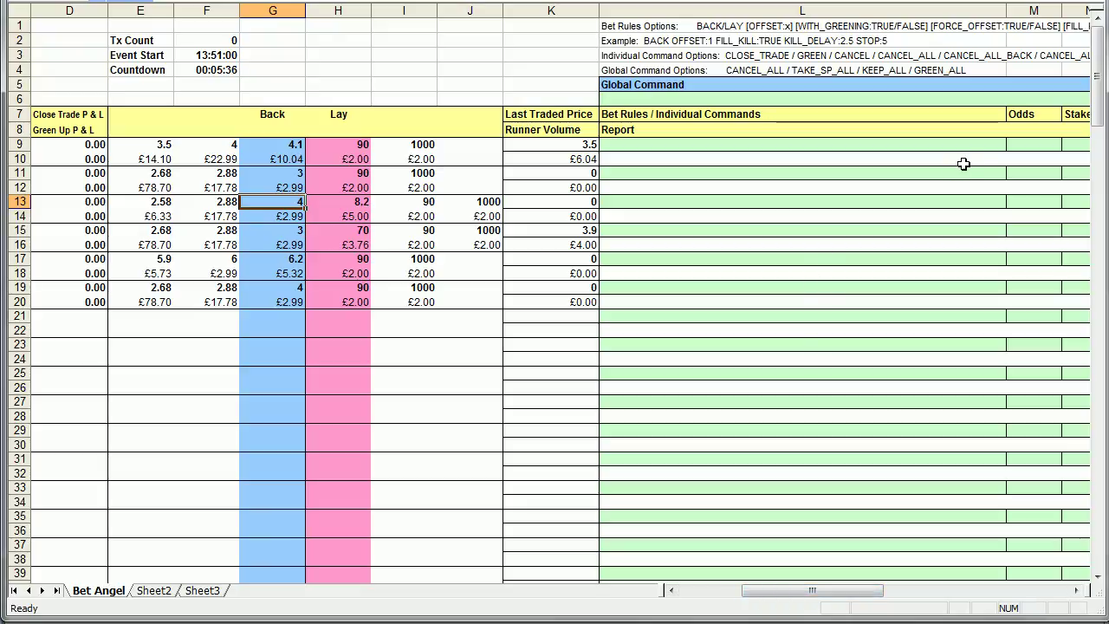
click(1035, 145)
- Try BACK and LAY in the first runner's command cell L9, then clear it
key(Right)
key(Right)
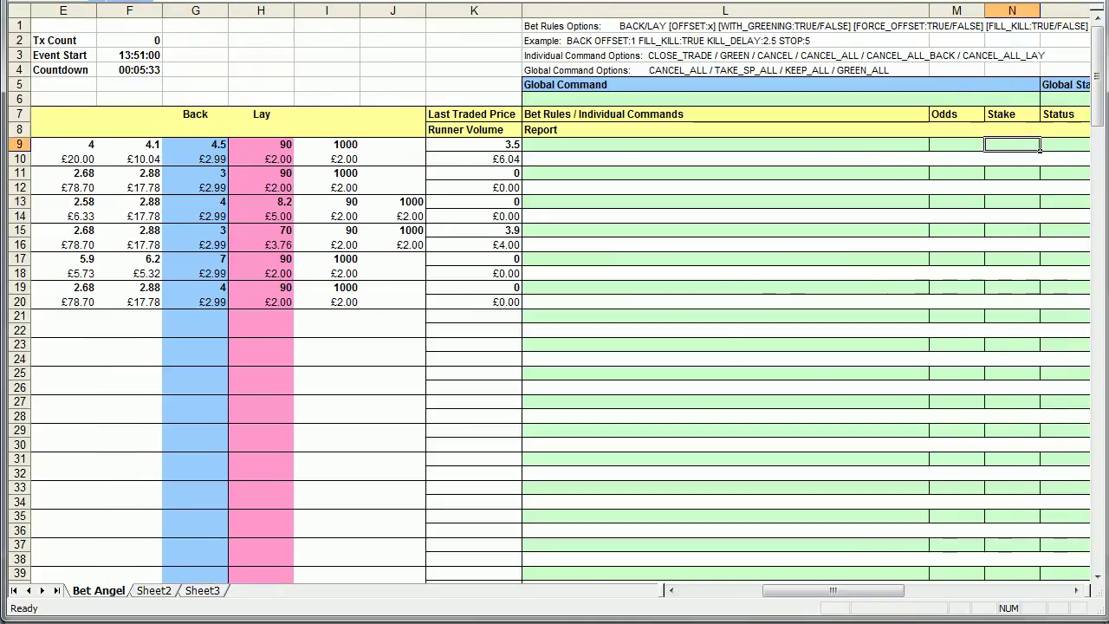
key(Left)
key(Left)
key(Left)
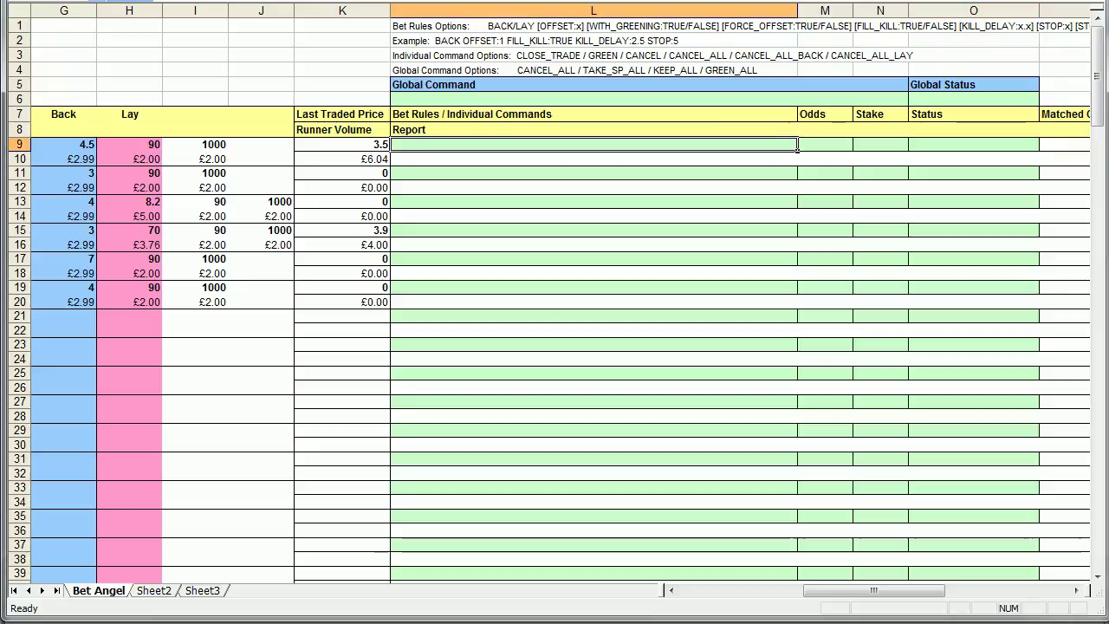
text(BACK)
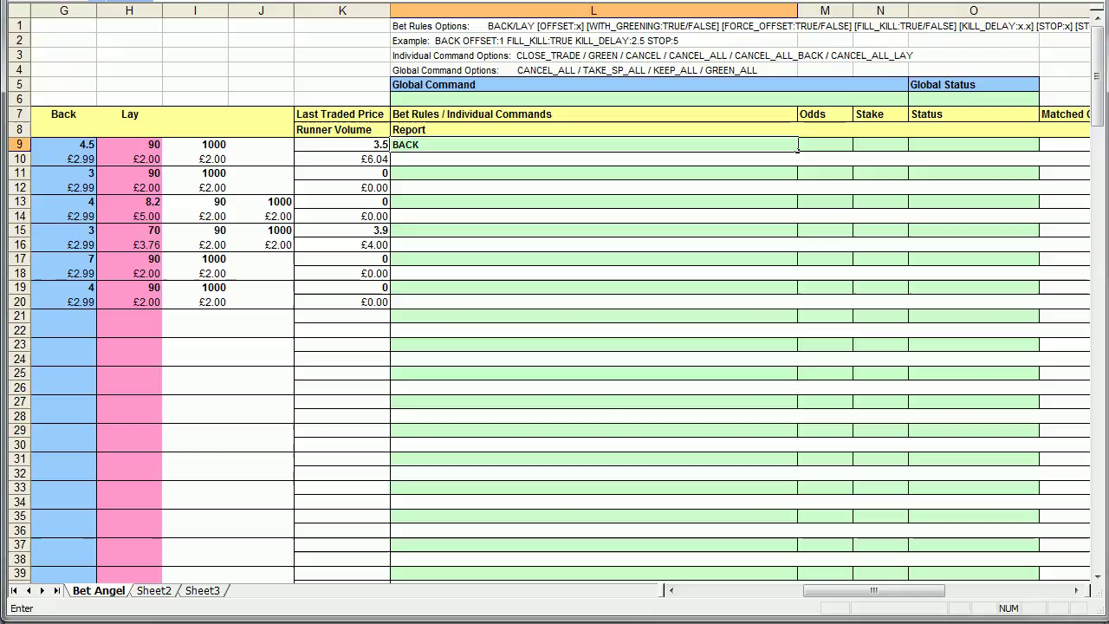
key(Left)
key(Right)
key(Right)
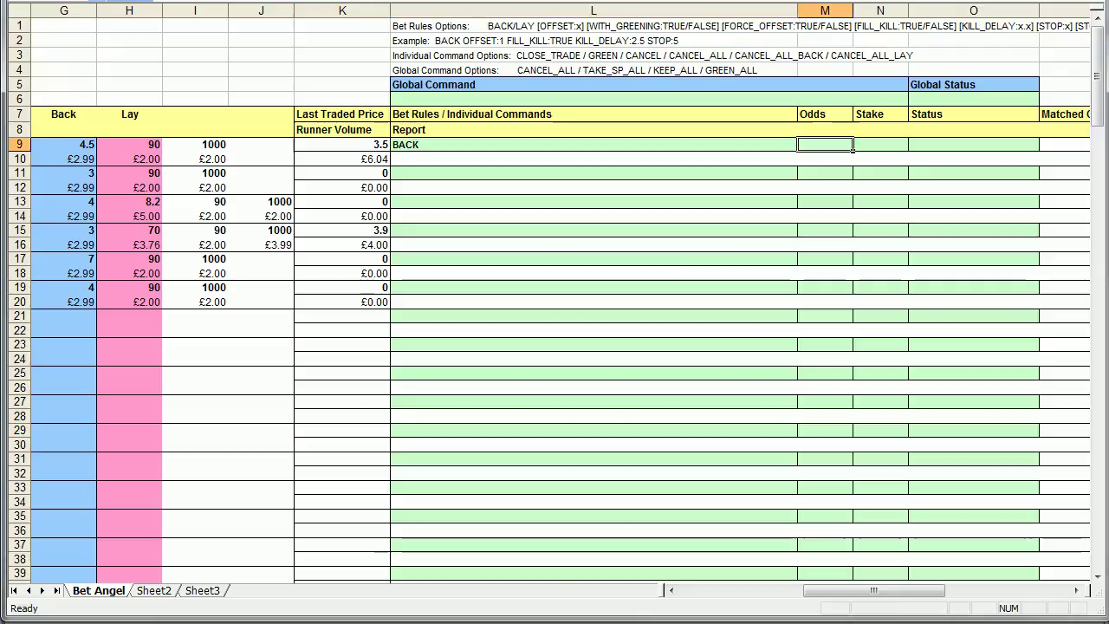
scroll(555, 312, right, 3)
key(Up)
key(Right)
text(LA)
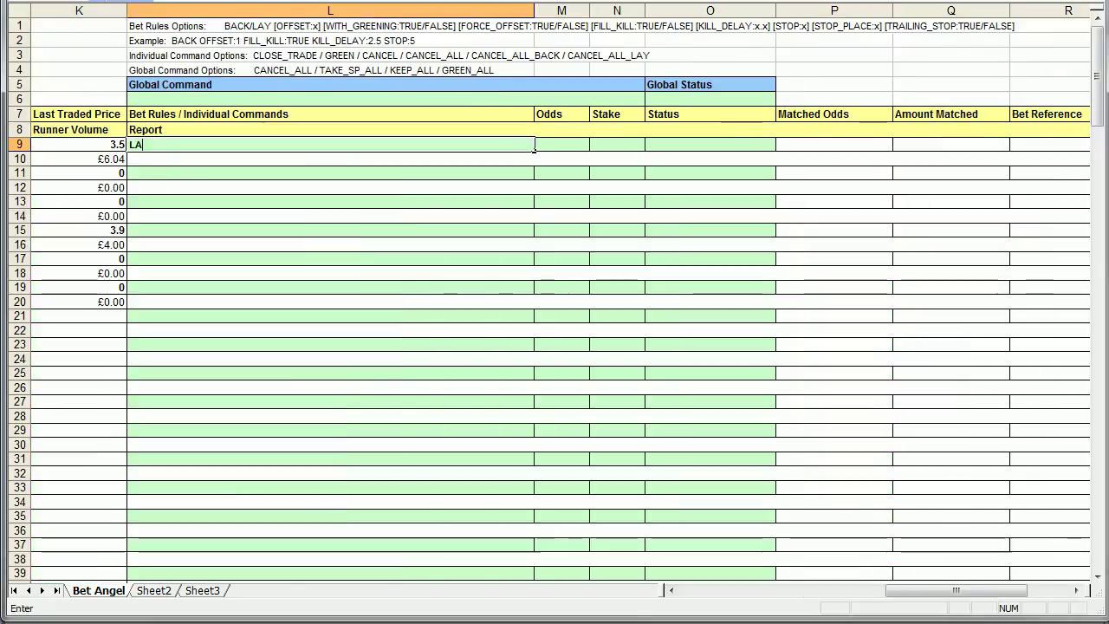
key(Escape)
key(Delete)
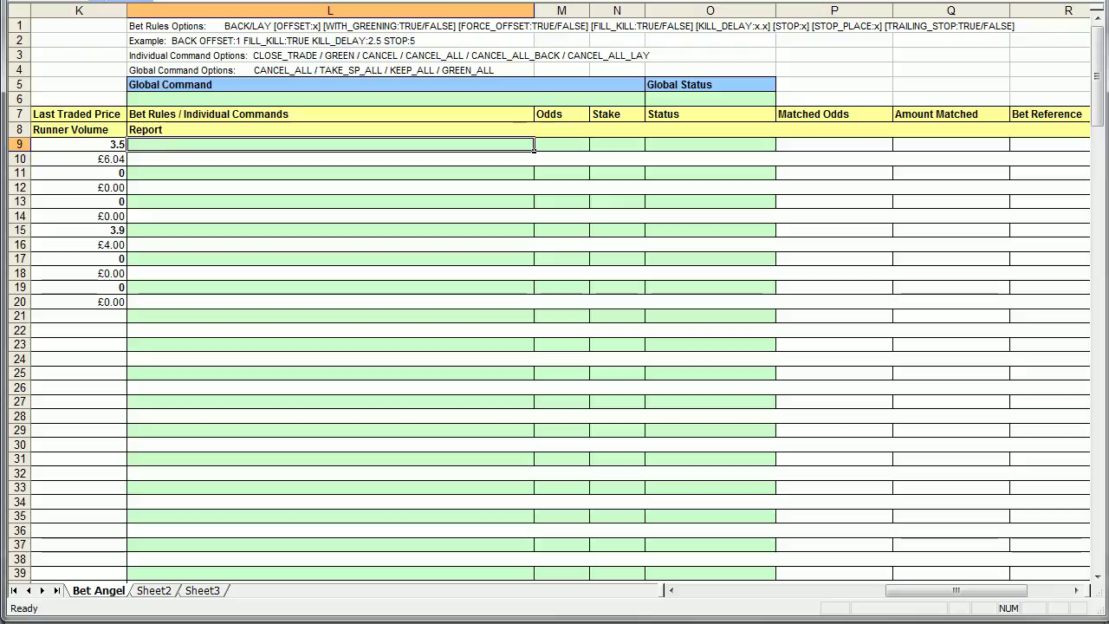
- Link the Odds cell M9 to the back price with =G9, now showing 4.50
key(Right)
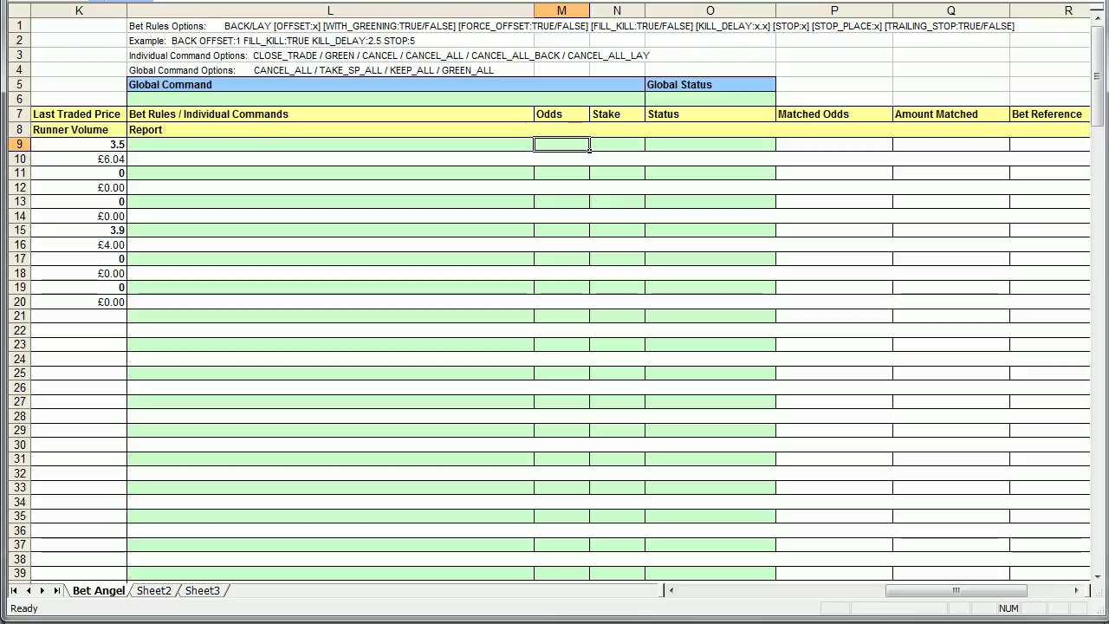
text(2.48)
key(Escape)
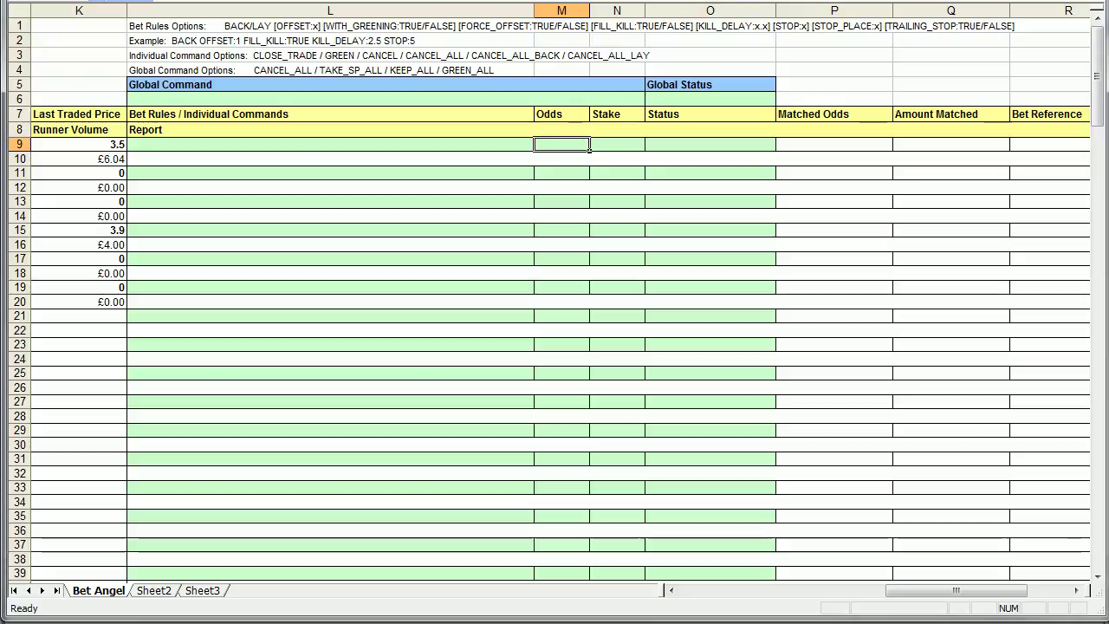
text(=)
key(Left)
key(Left)
key(Left)
key(Left)
key(Left)
key(Left)
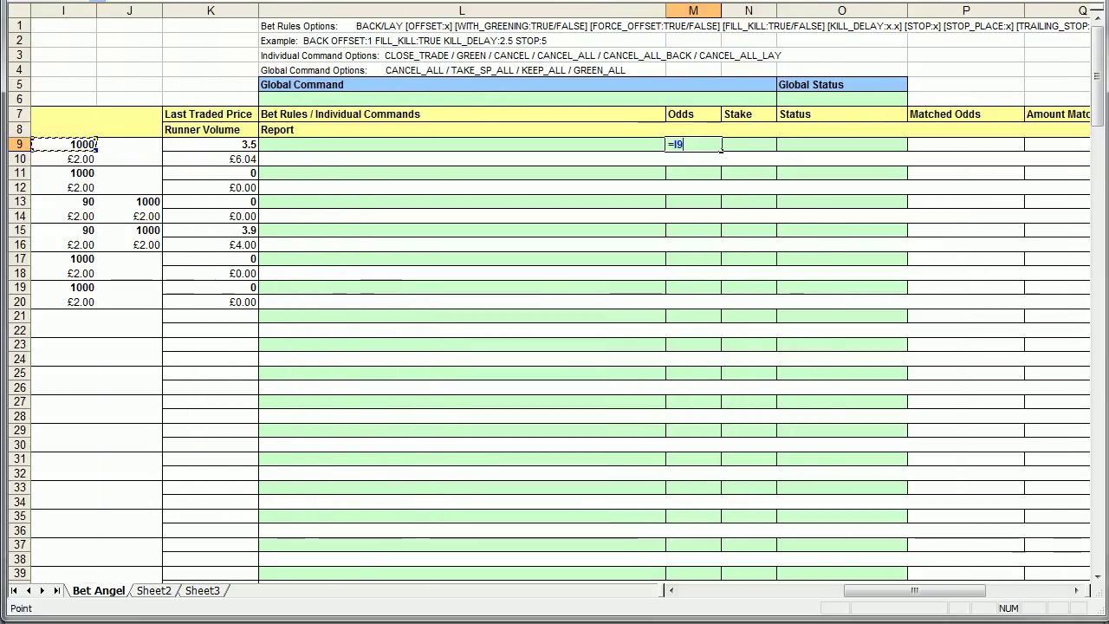
key(Left)
key(Right)
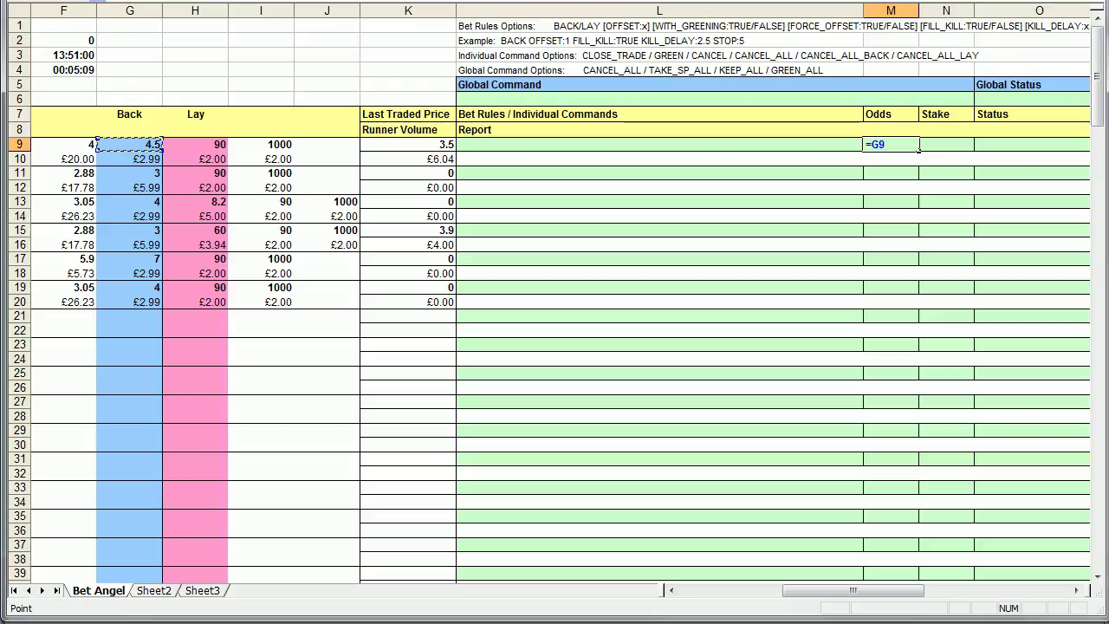
key(Return)
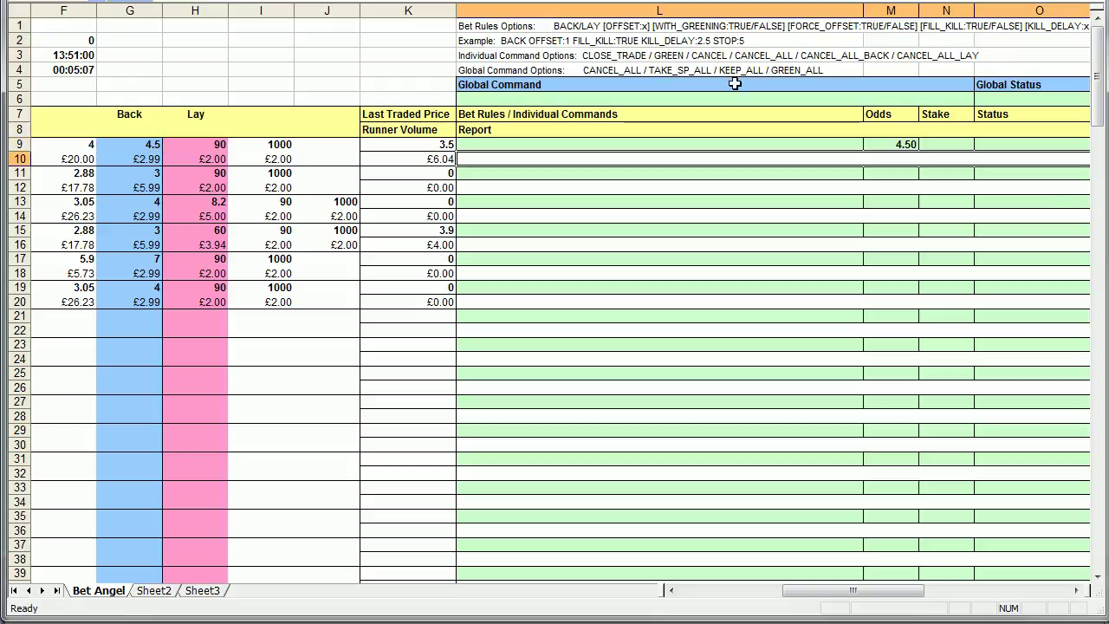
click(143, 145)
key(Left)
key(Left)
key(Left)
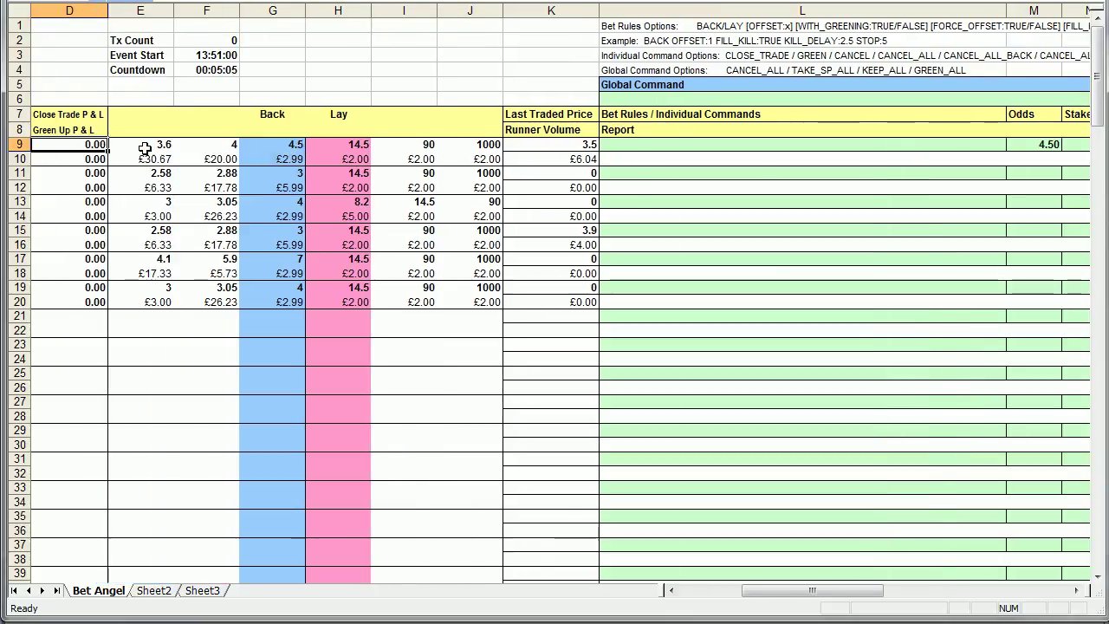
key(Left)
key(Left)
key(Right)
key(Right)
key(Right)
key(Right)
key(Right)
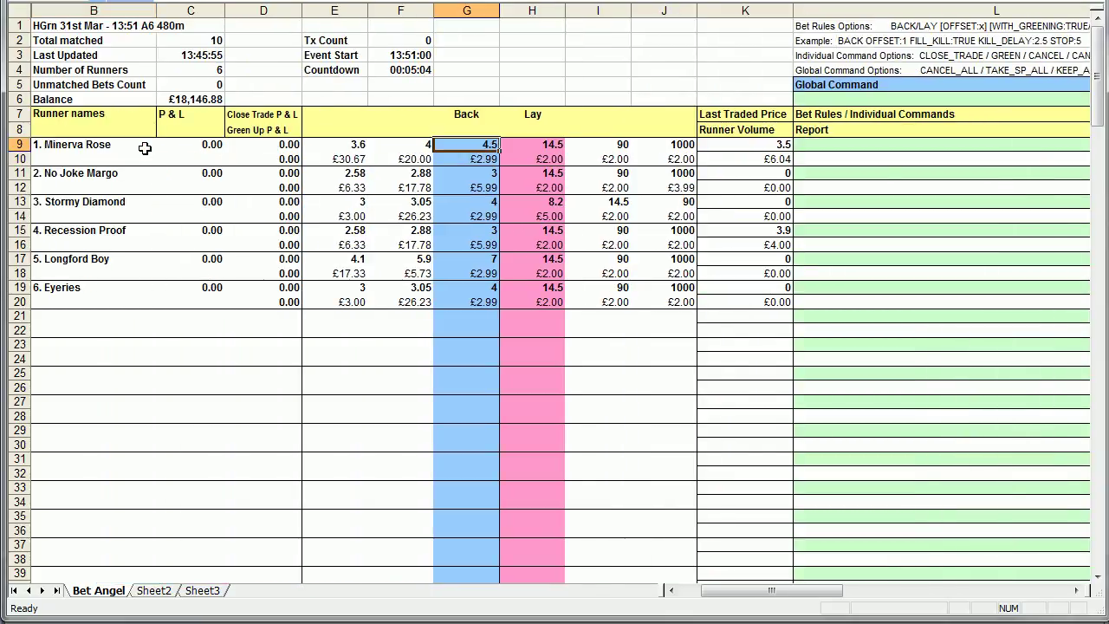
key(Right)
key(Right)
key(Right)
key(Right)
key(Right)
key(Right)
key(Right)
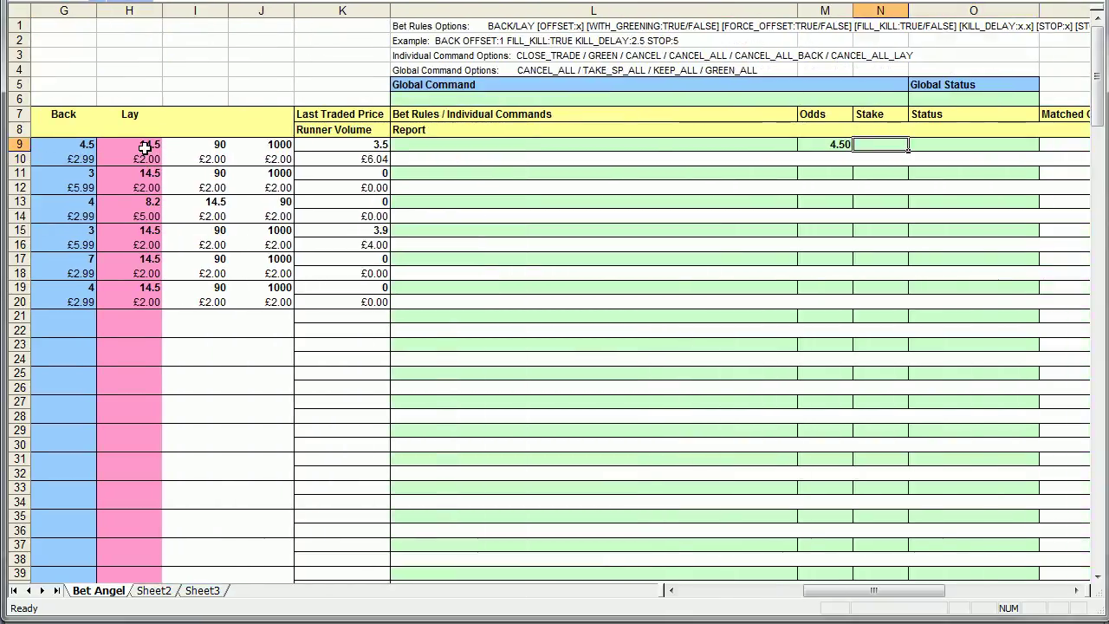
- Enter a 5.00 stake in N9, typing then deleting LAY so L9 stays blank
text(5)
key(Return)
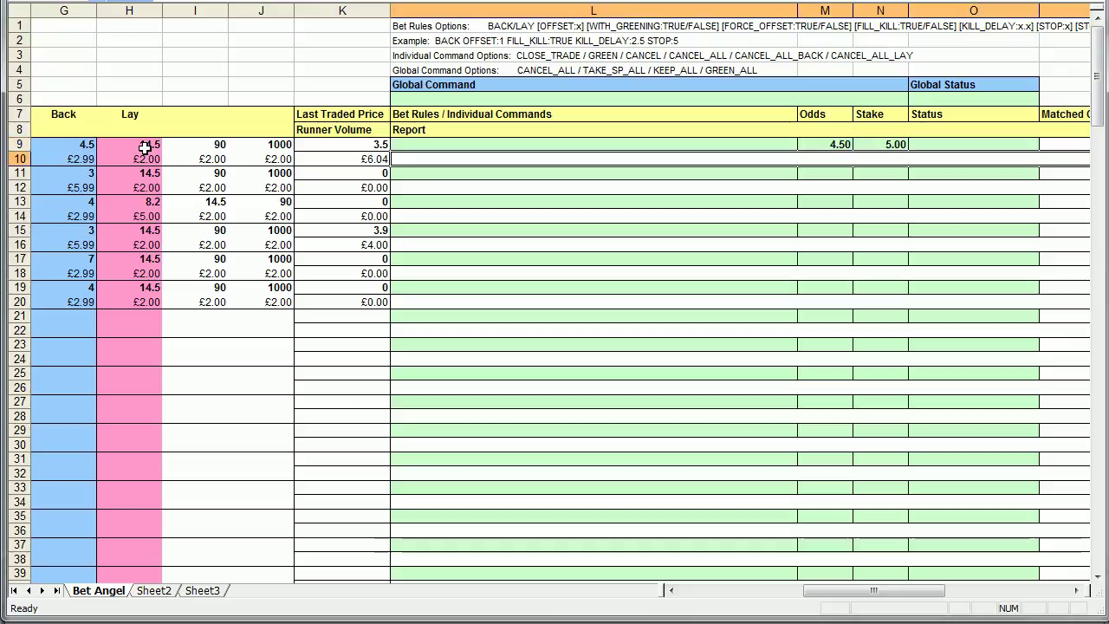
key(Left)
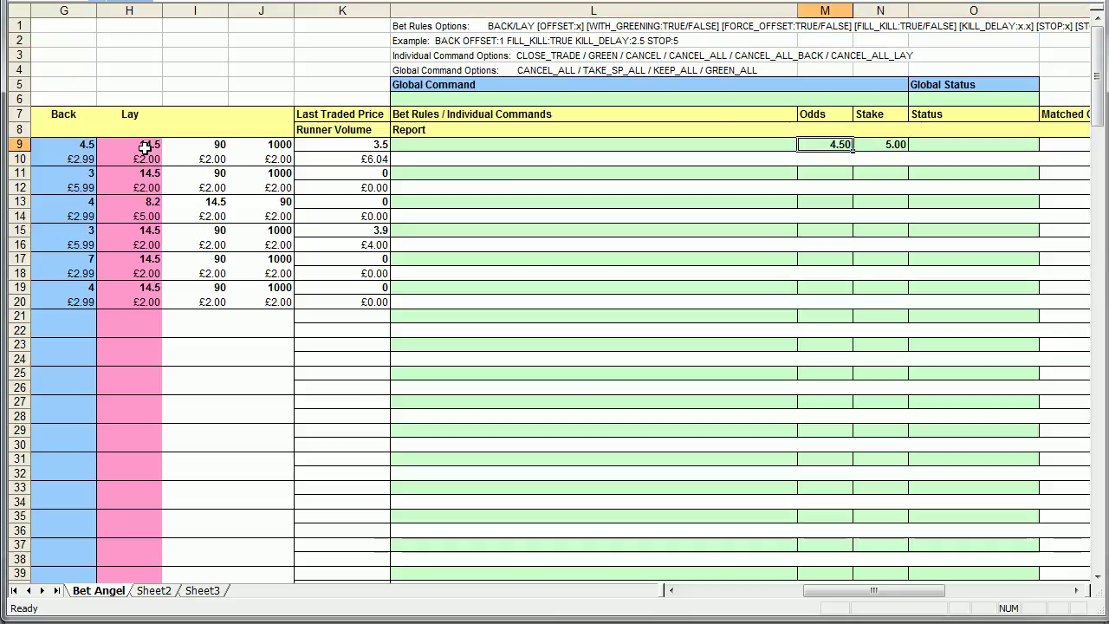
key(Left)
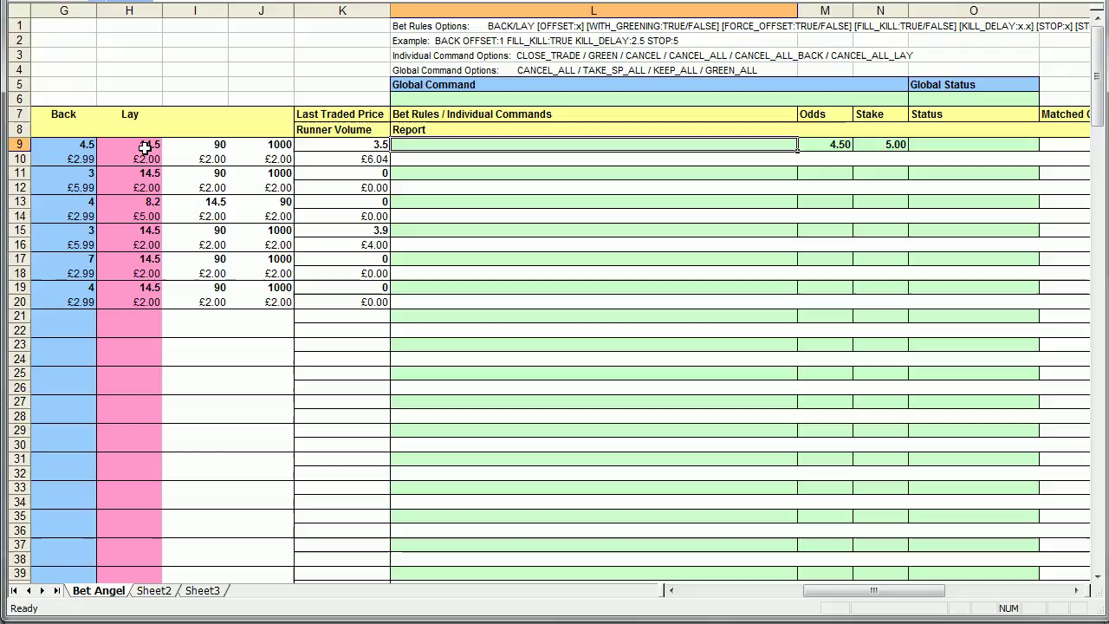
text(LAY)
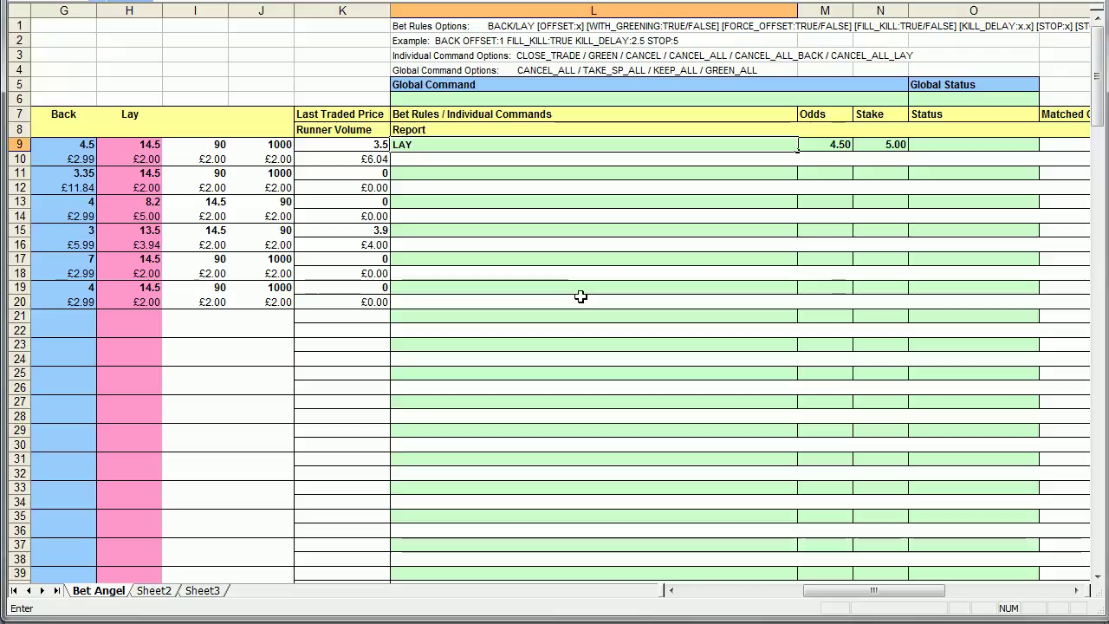
key(BackSpace)
key(BackSpace)
key(BackSpace)
key(Return)
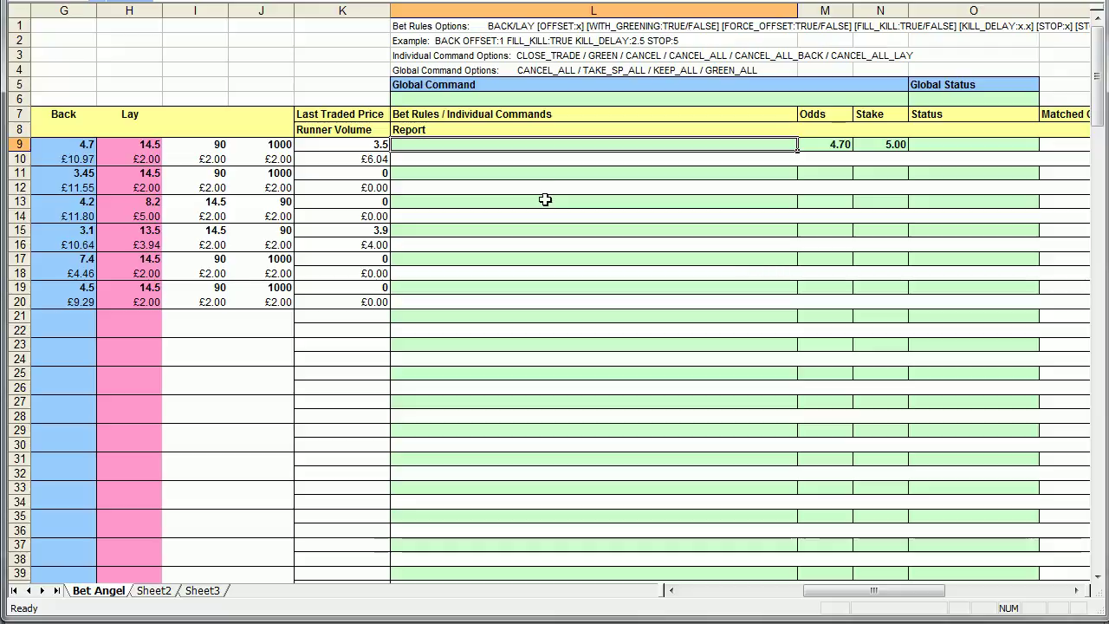
- Enter =IF(G10>H10,"LAY","") in L9 so the command cell issues LAY when G10 exceeds H10
text(=)
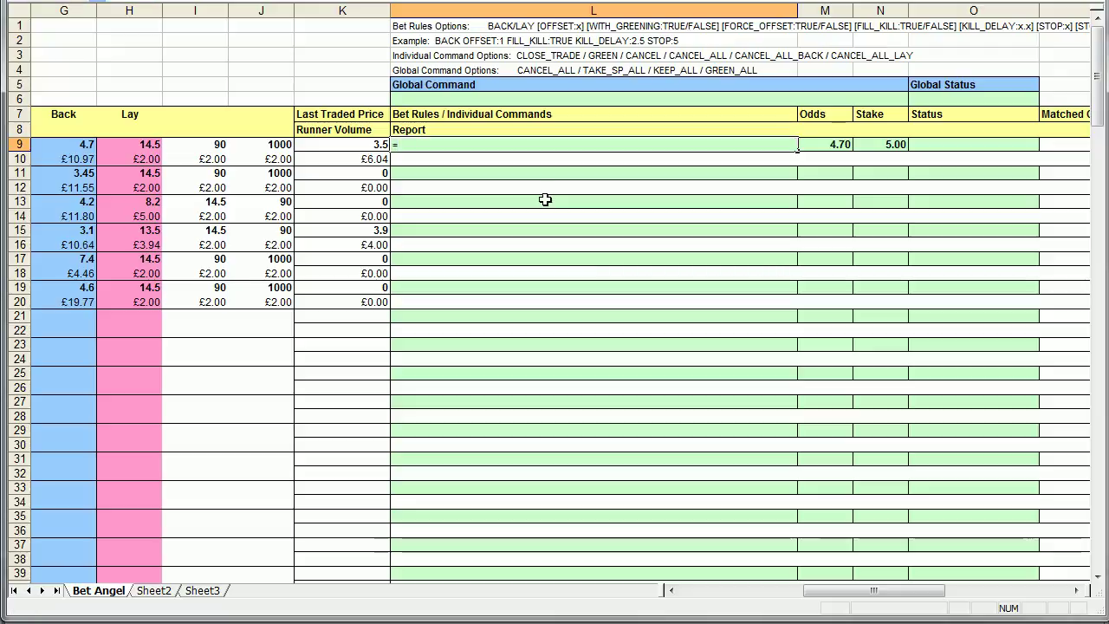
text(if()
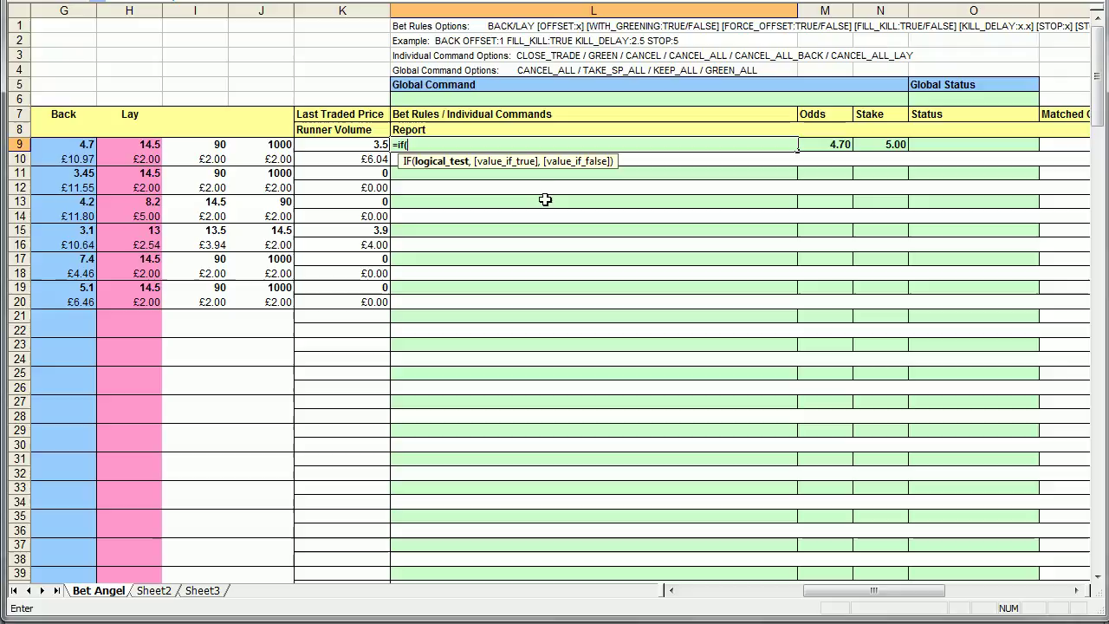
key(Left)
key(Left)
key(Left)
key(Left)
key(Left)
key(Down)
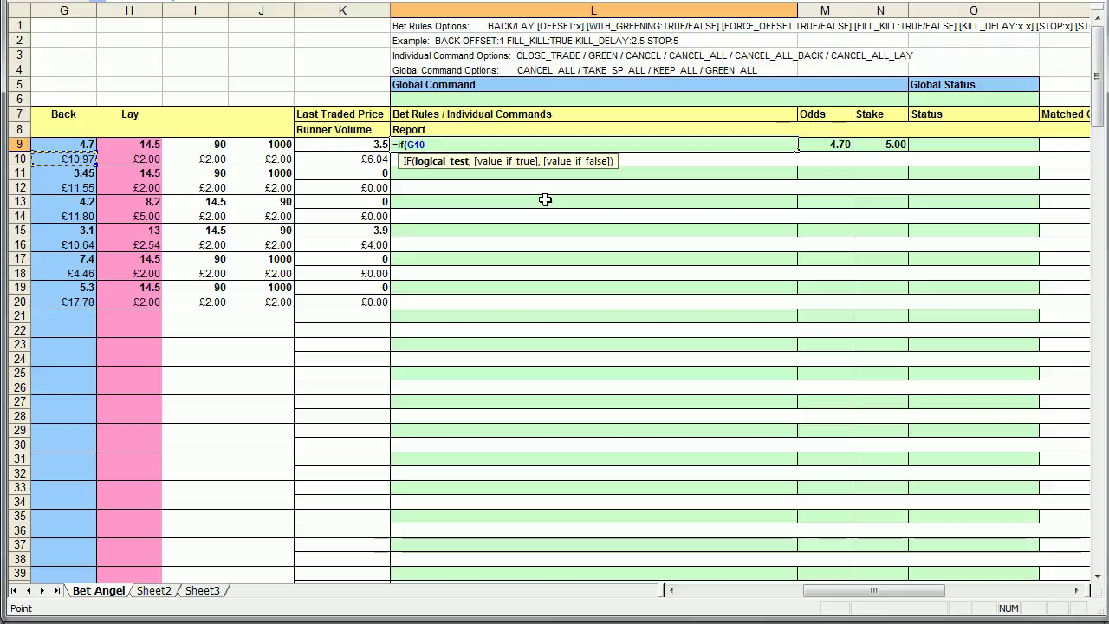
text(>)
key(Left)
key(Left)
key(Left)
key(Left)
key(Down)
text(,"BA)
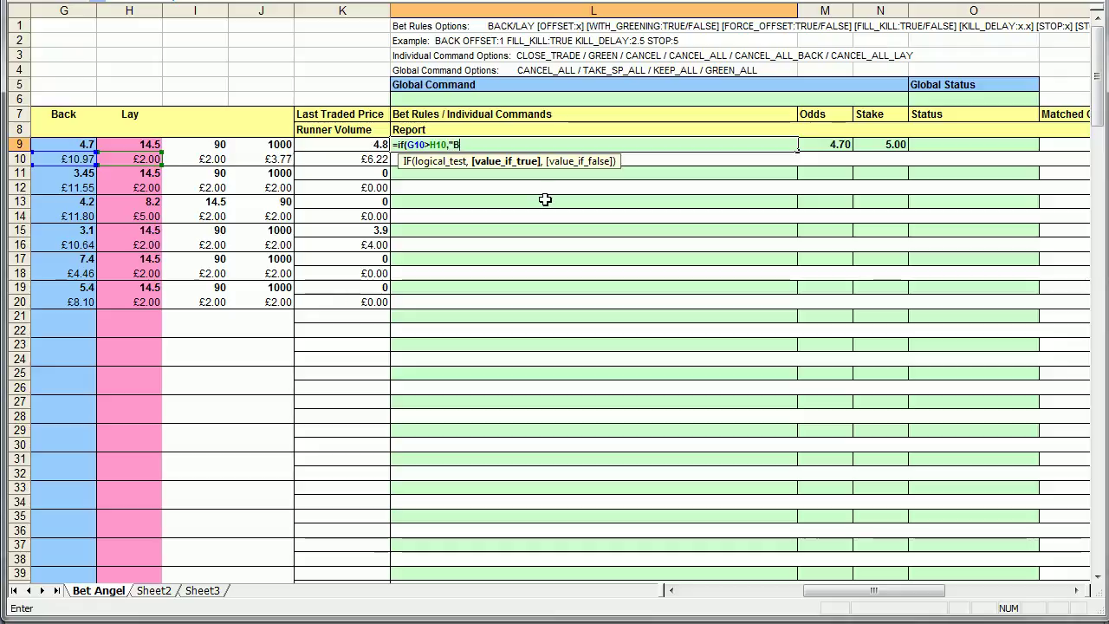
key(BackSpace)
key(BackSpace)
text(LAY)
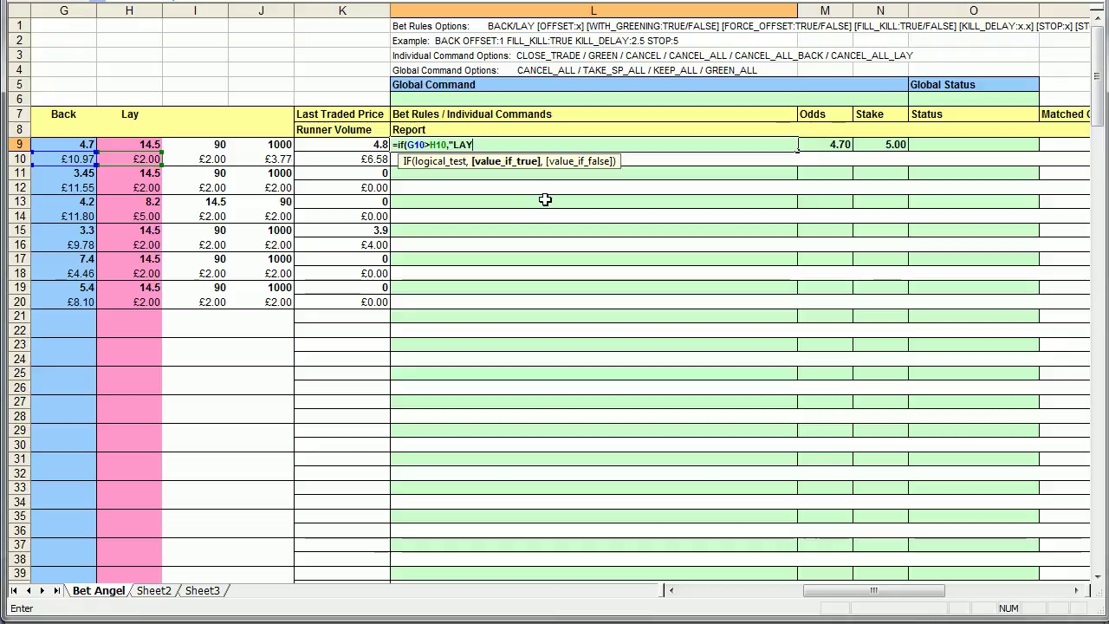
text(",)
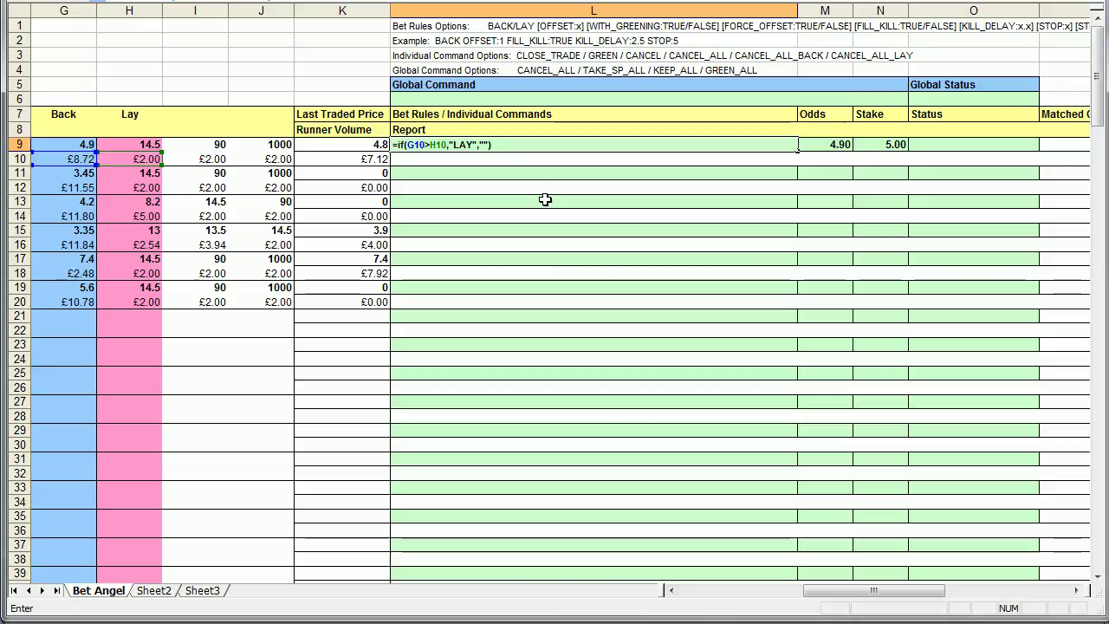
key(Left)
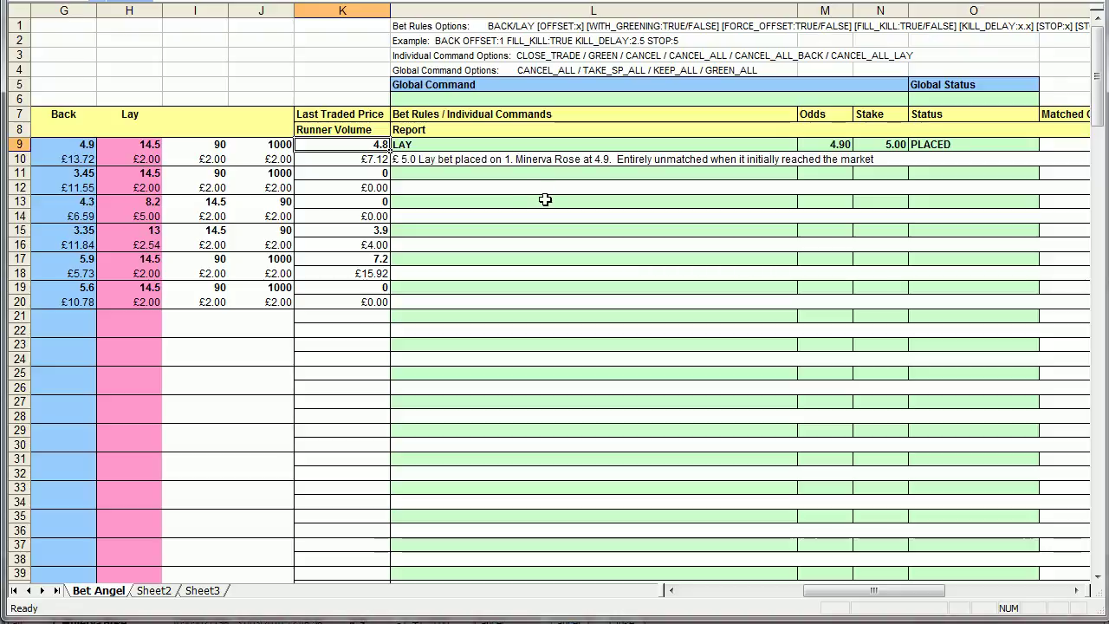
- Move down to the report row and bring Bet Angel forward to see the placed lay
key(Down)
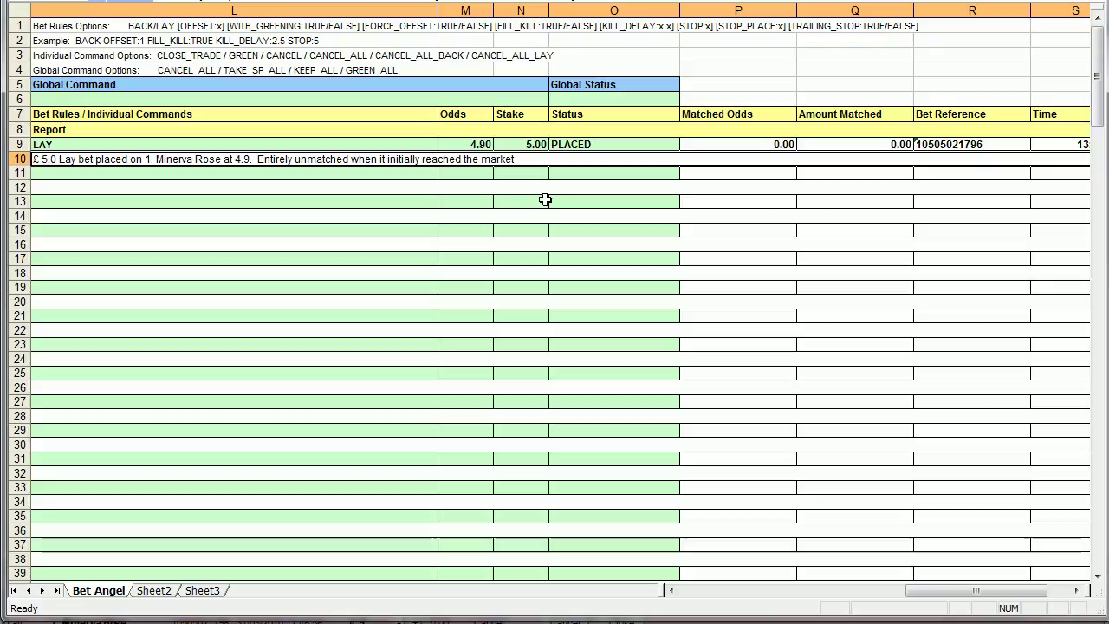
scroll(545, 199, left, 5)
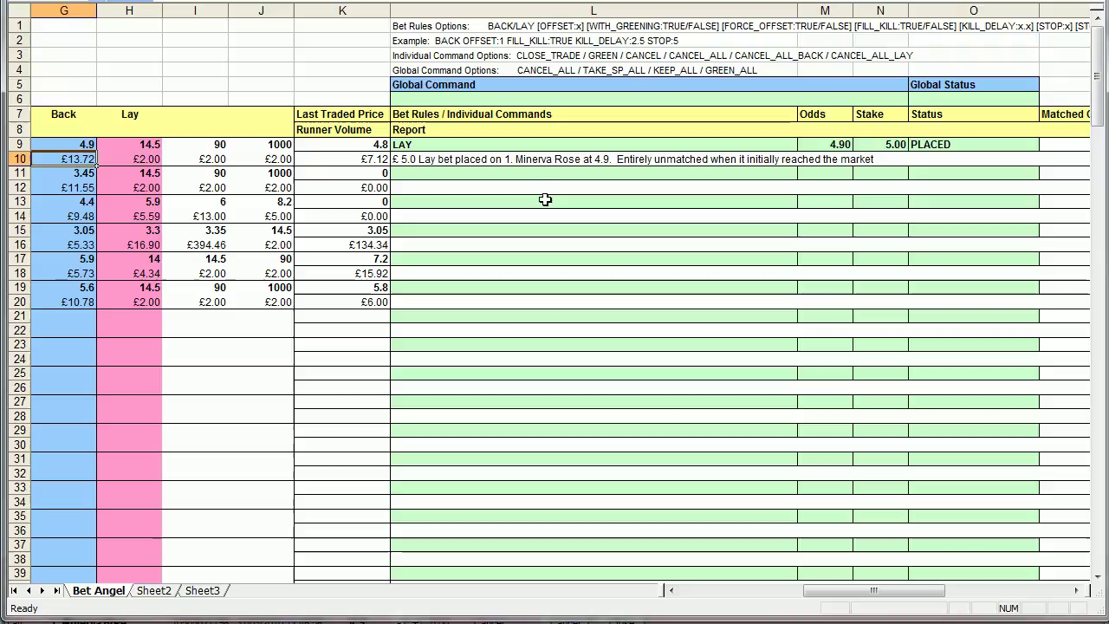
key(alt+Tab)
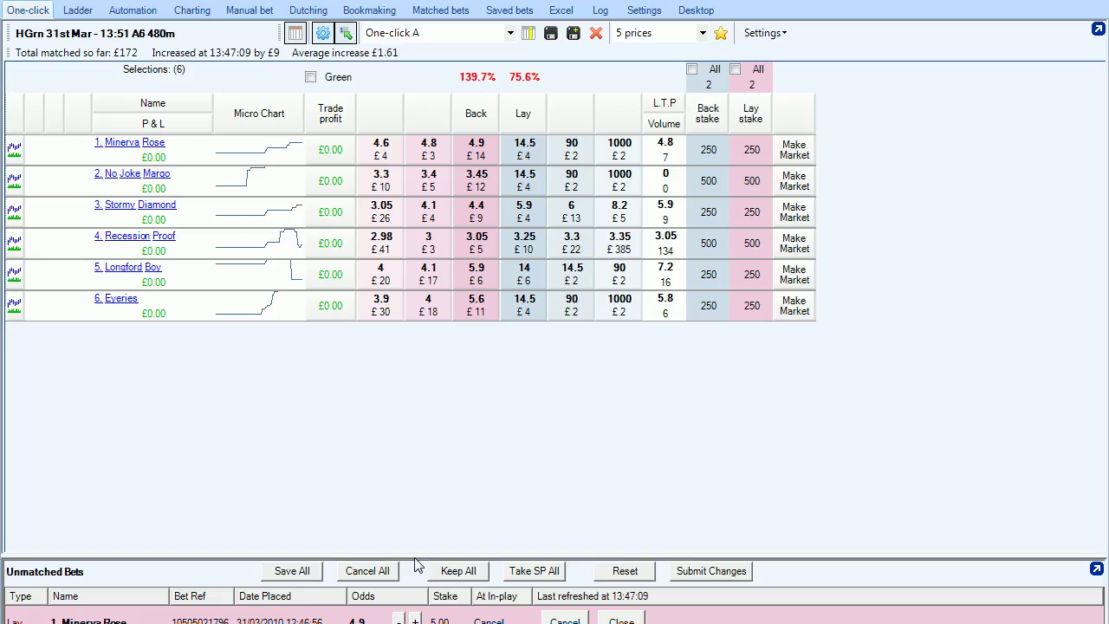
- Cancel the unmatched £5.00 lay at 4.9 on the first runner and return to Excel
drag(408, 555, 408, 385)
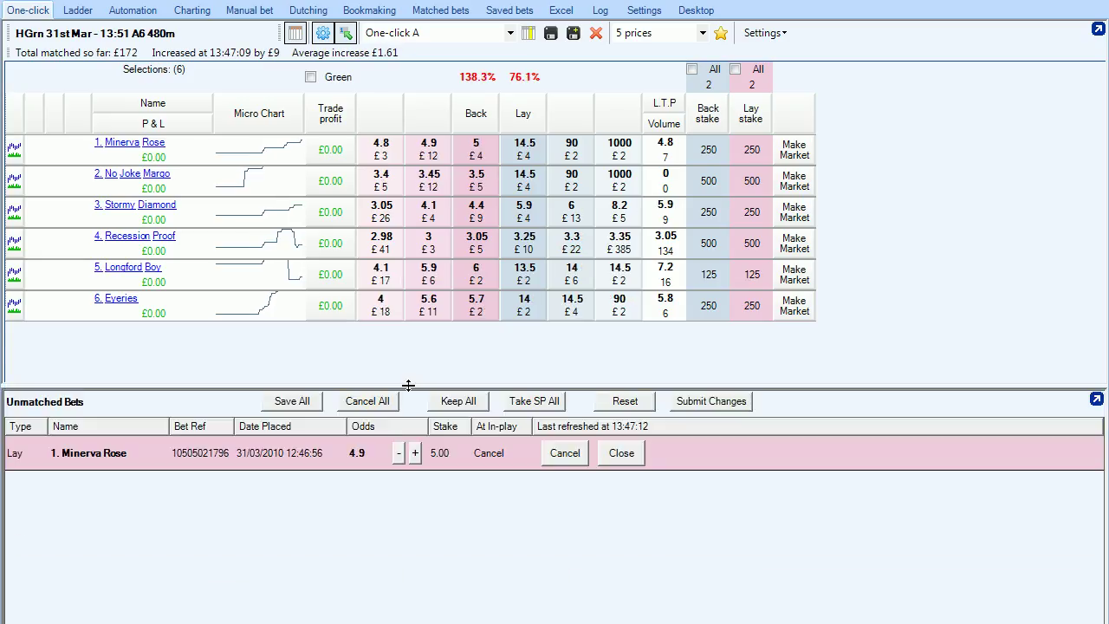
click(563, 460)
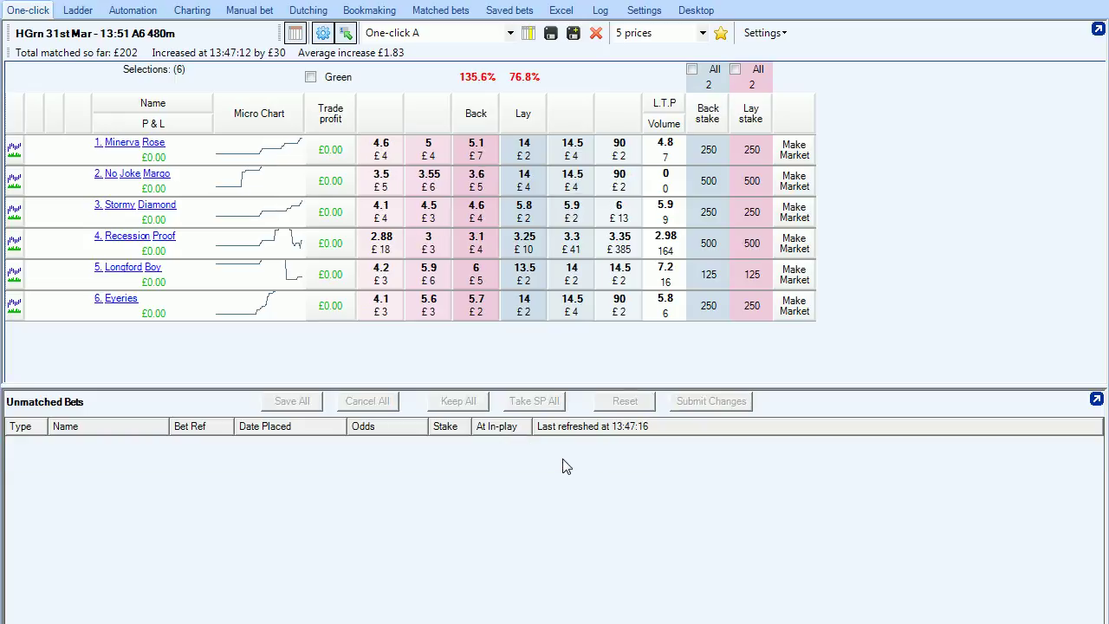
click(541, 623)
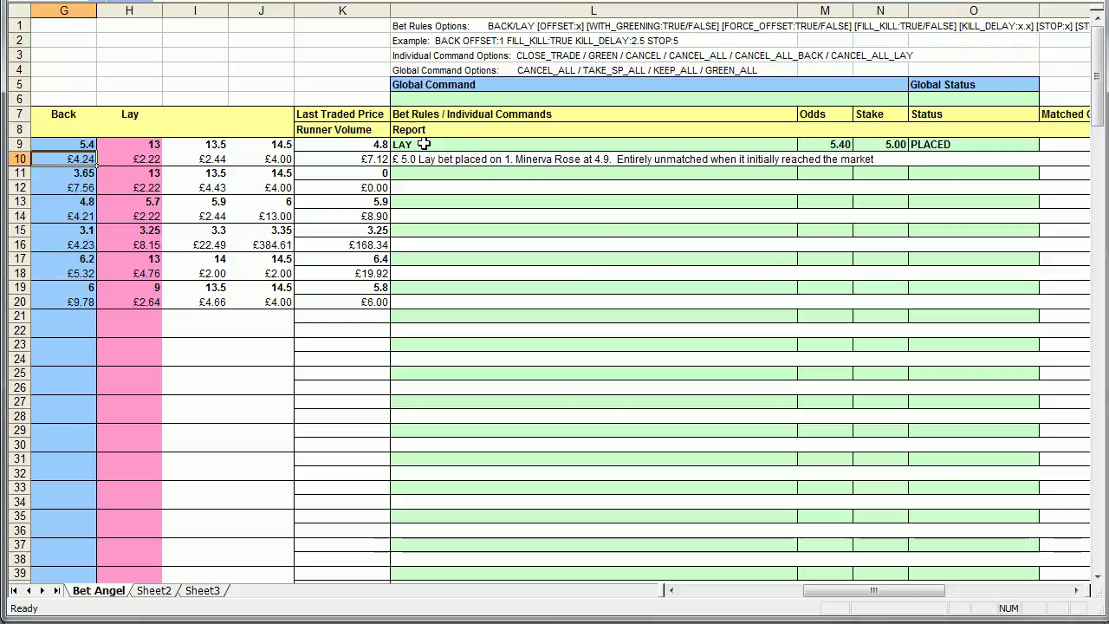
double_click(424, 143)
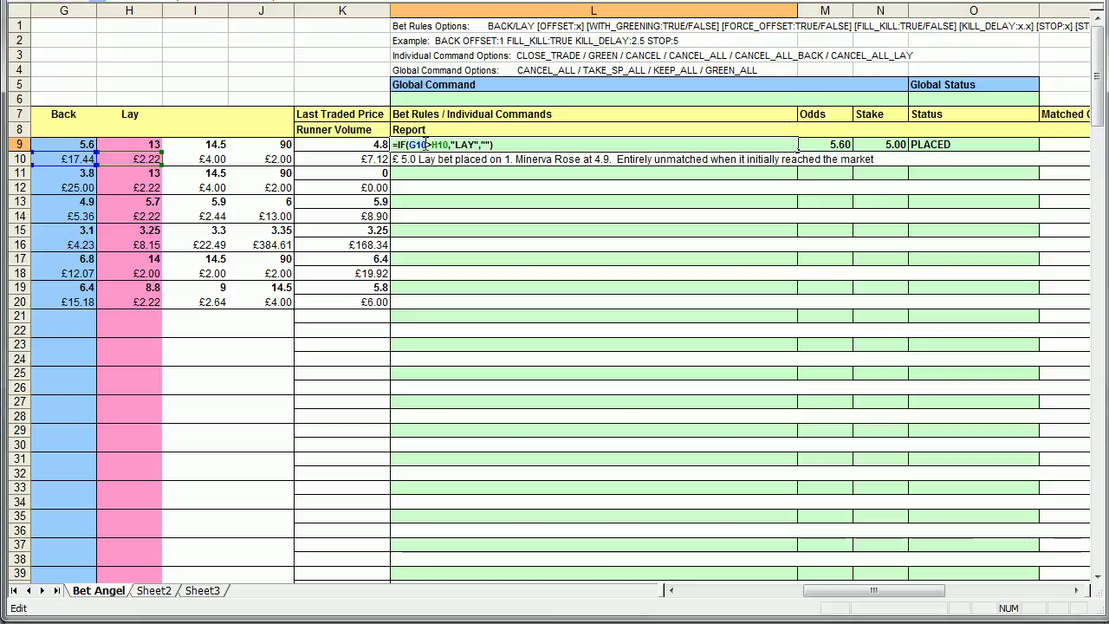
click(423, 144)
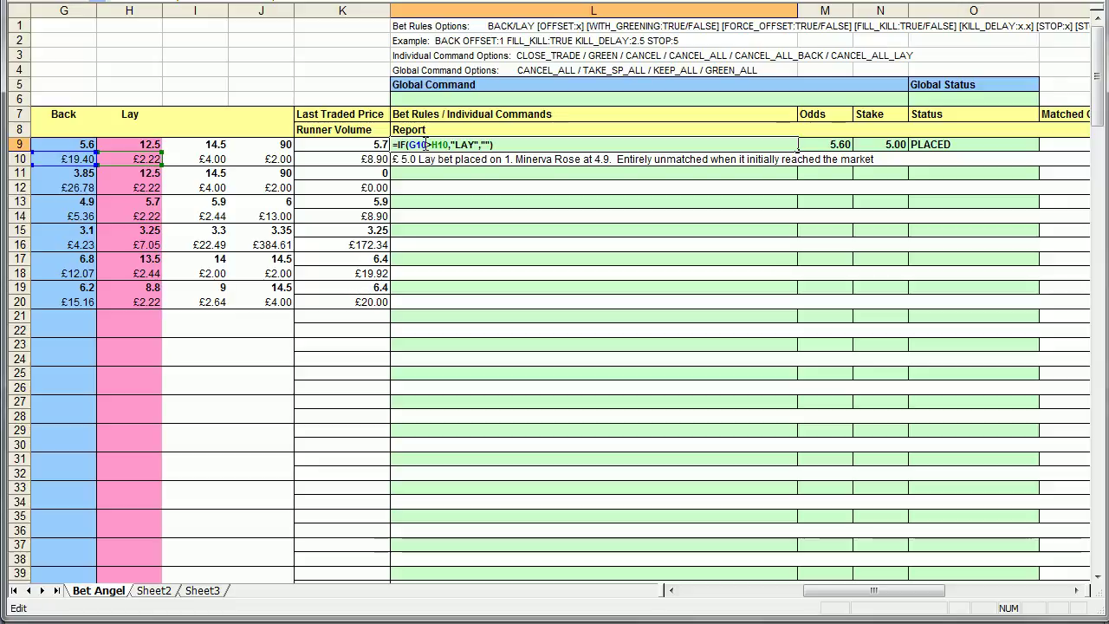
key(Tab)
key(Tab)
key(Tab)
key(Return)
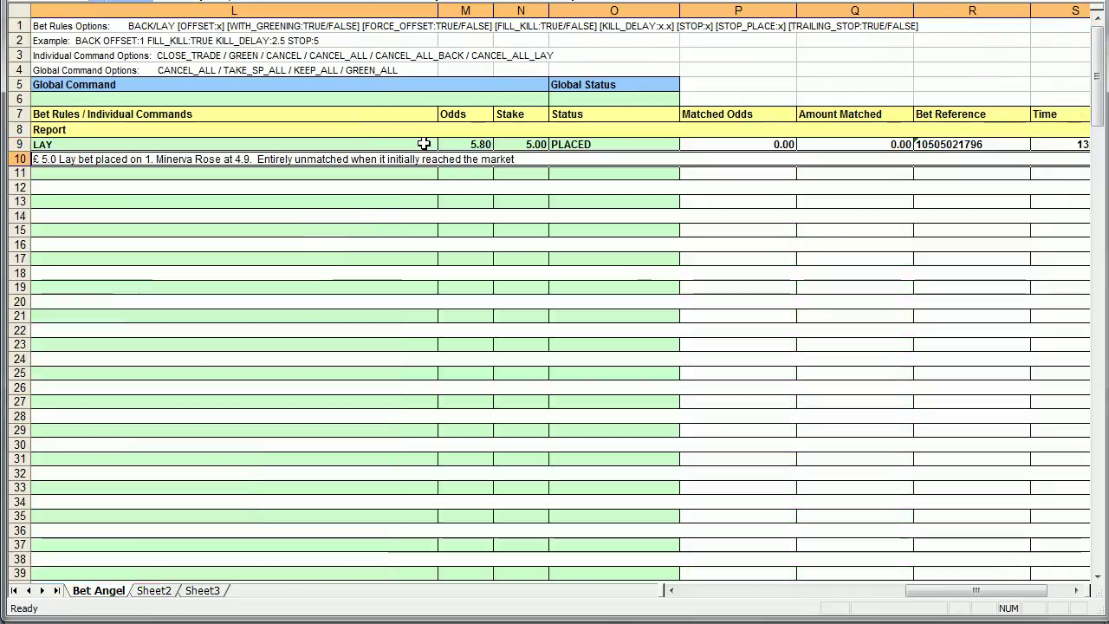
key(Left)
key(Left)
key(Left)
key(Left)
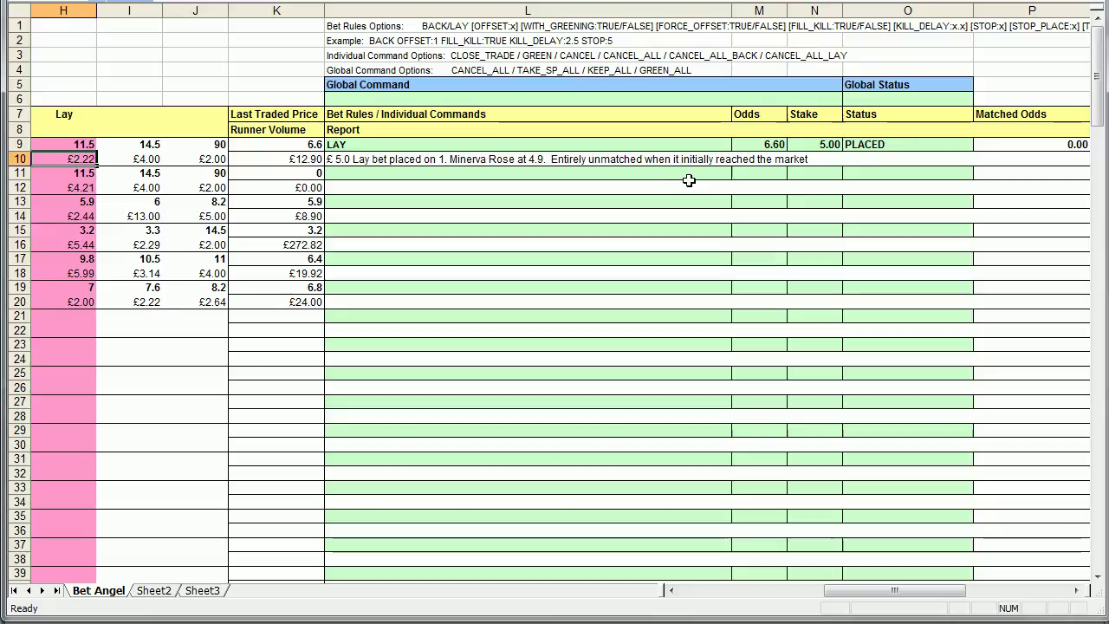
- Change L9's command to LAY OFFSET:1 WITH_GREENING:TRUE FILL_KILL:TRUE KILL_DELAY:5 when G10 exceeds H10
click(444, 146)
key(F2)
key(Left)
key(Left)
key(Left)
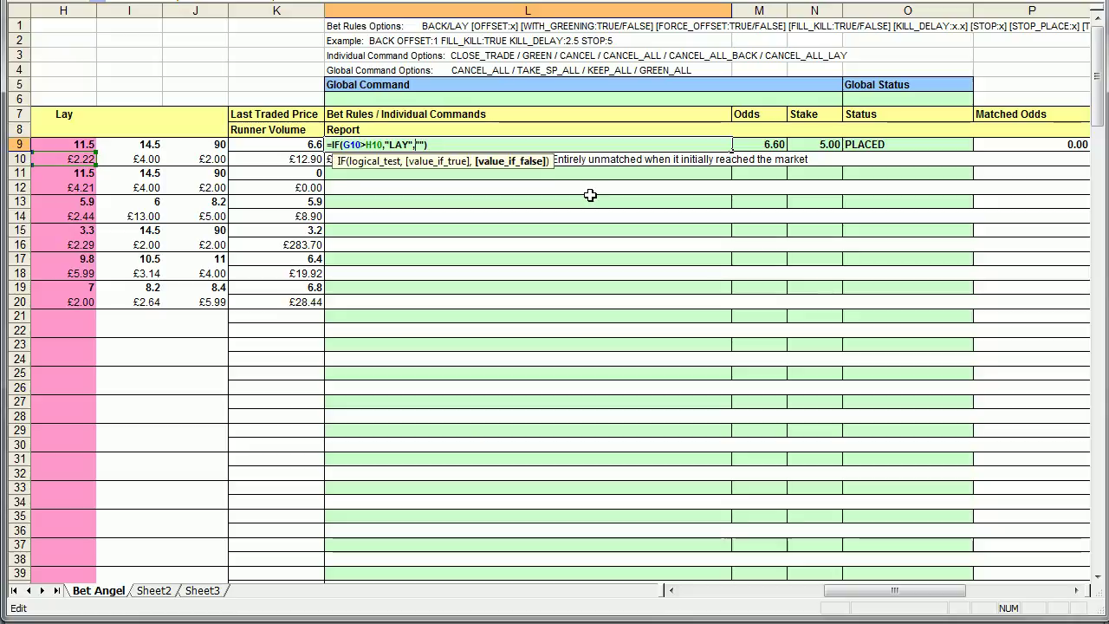
key(Left)
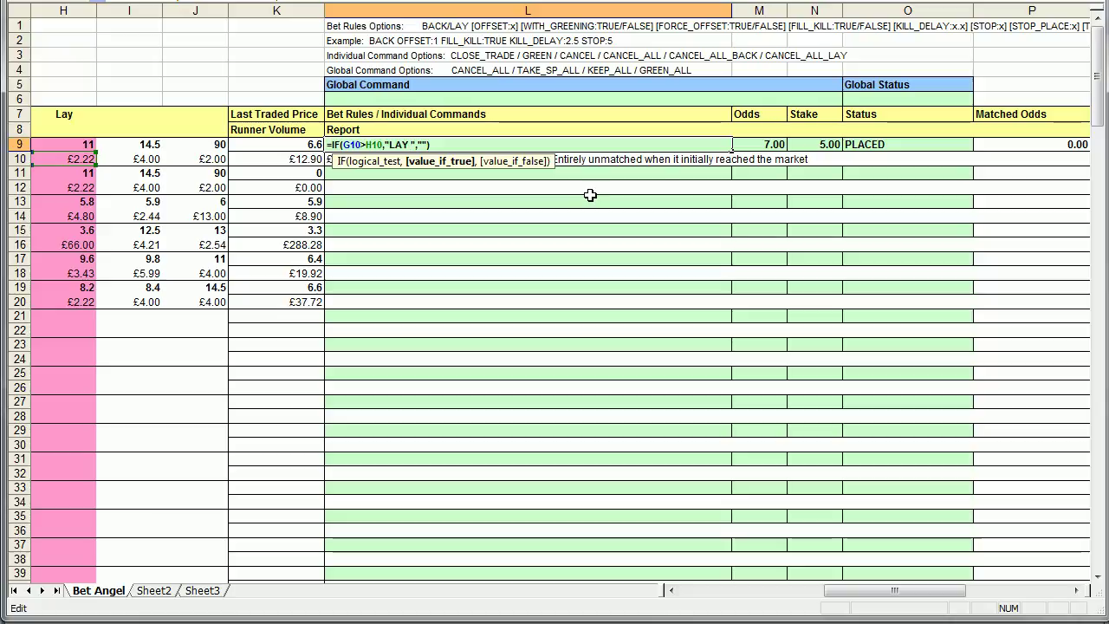
key(Caps_Lock)
text(OFFSET:)
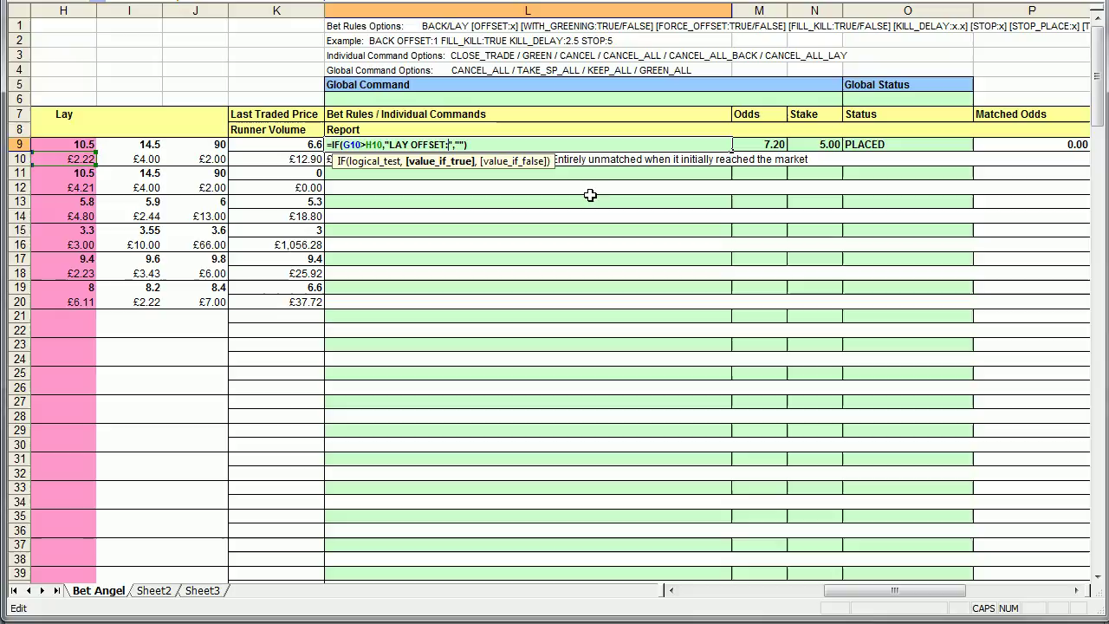
text(1 WITH+)
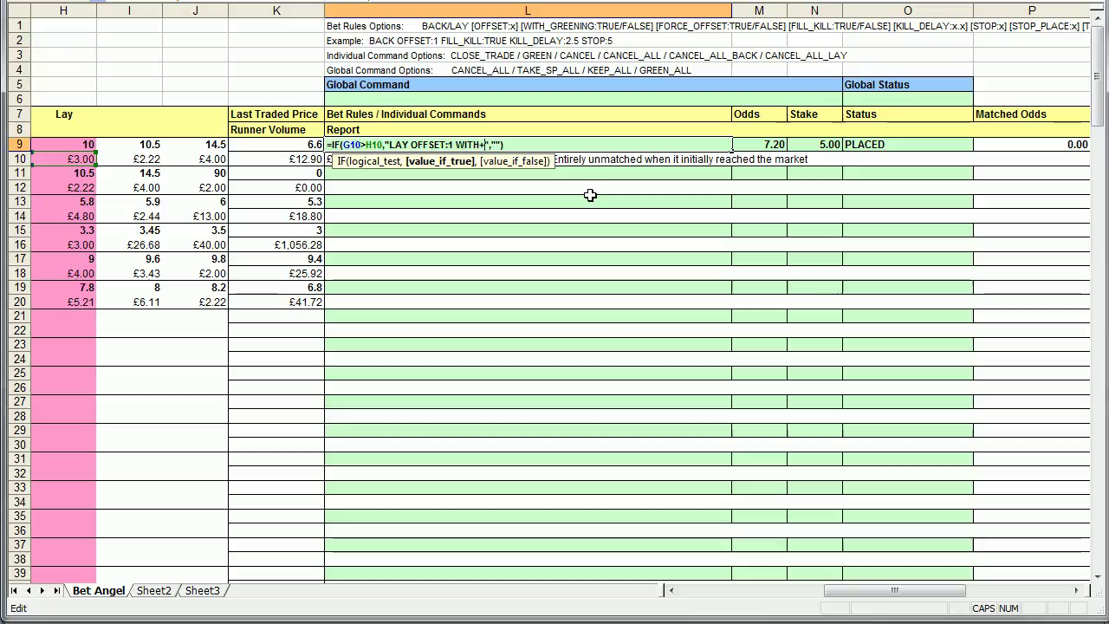
key(BackSpace)
text(_GREENING:)
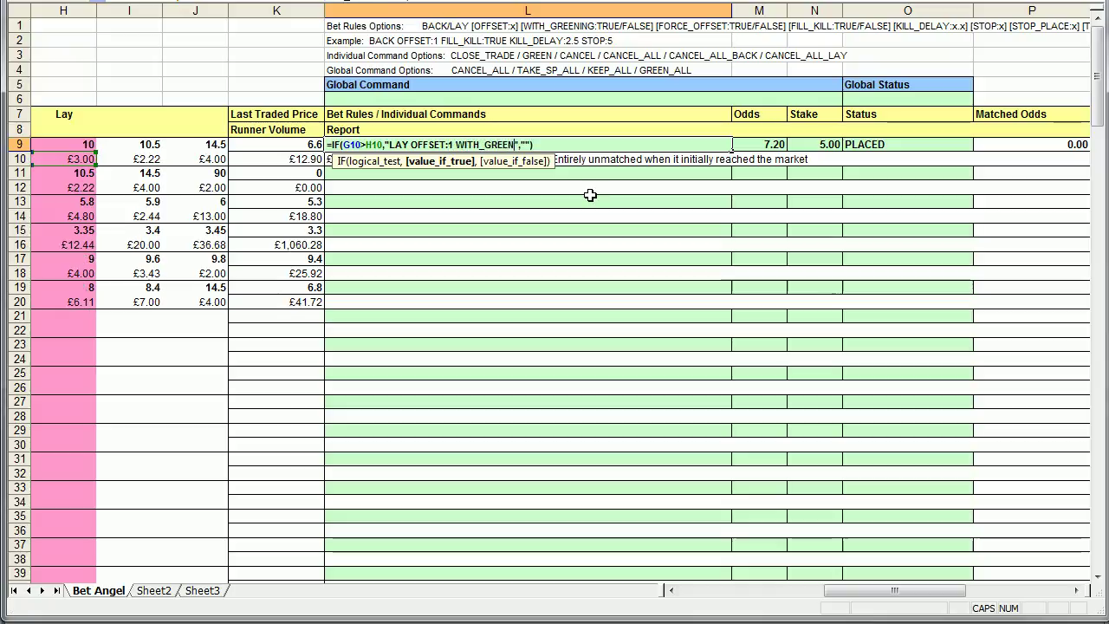
text(TRUE)
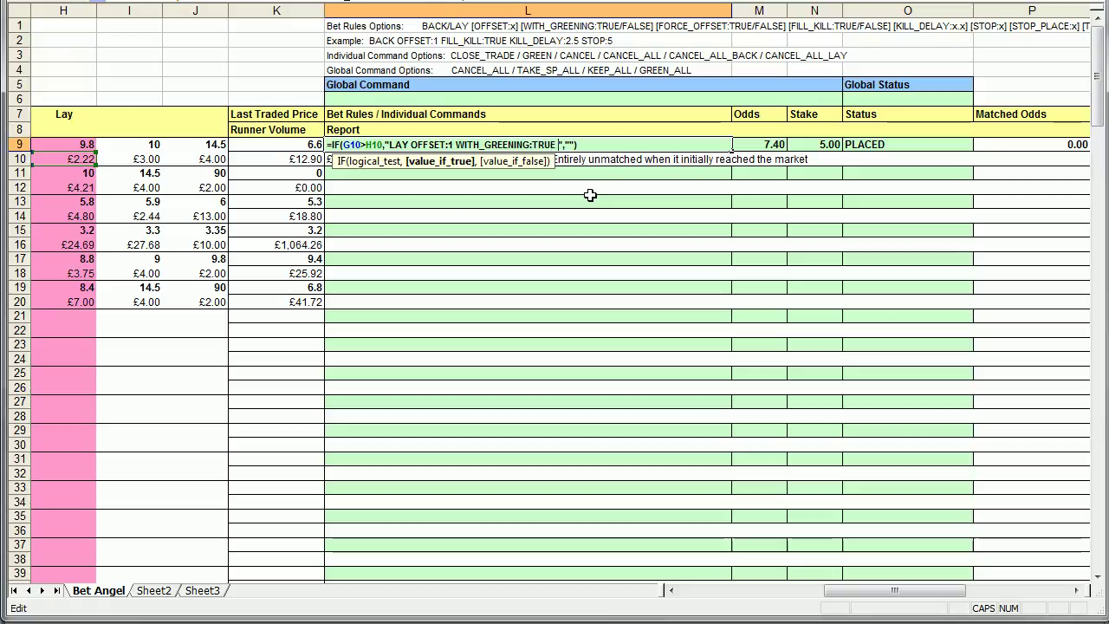
text( FILL_)
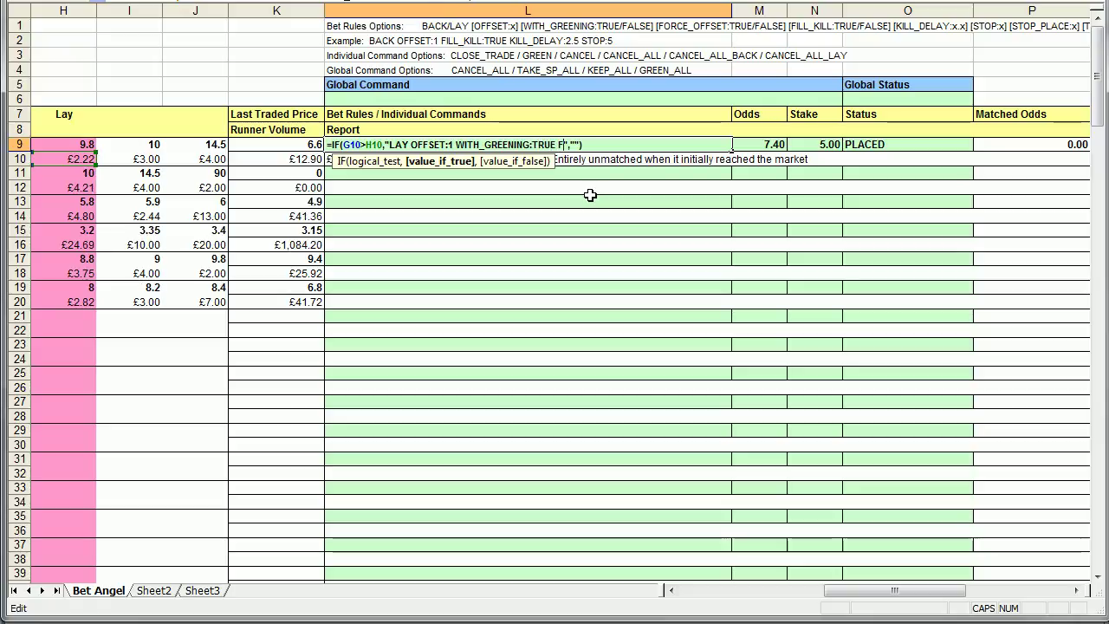
text(KILL)
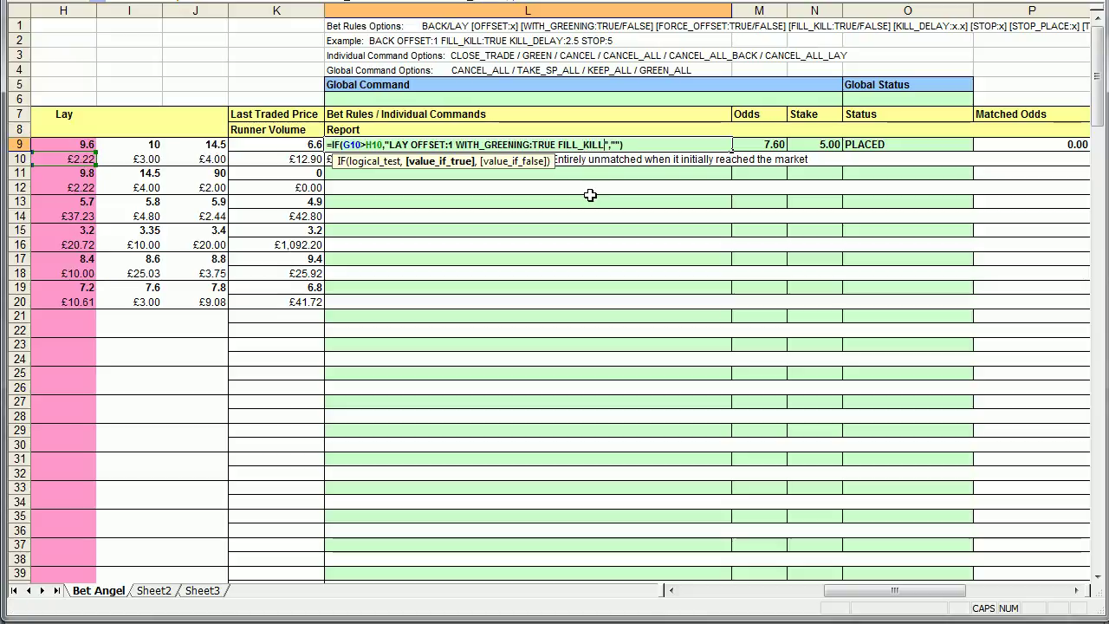
text(:TRUE )
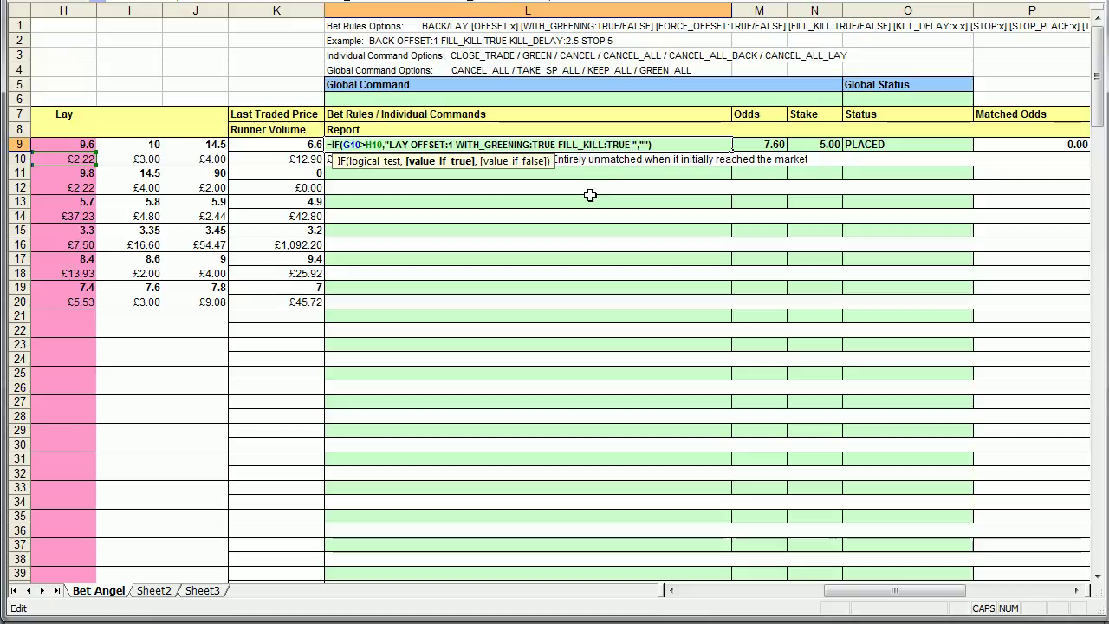
text(KILL)
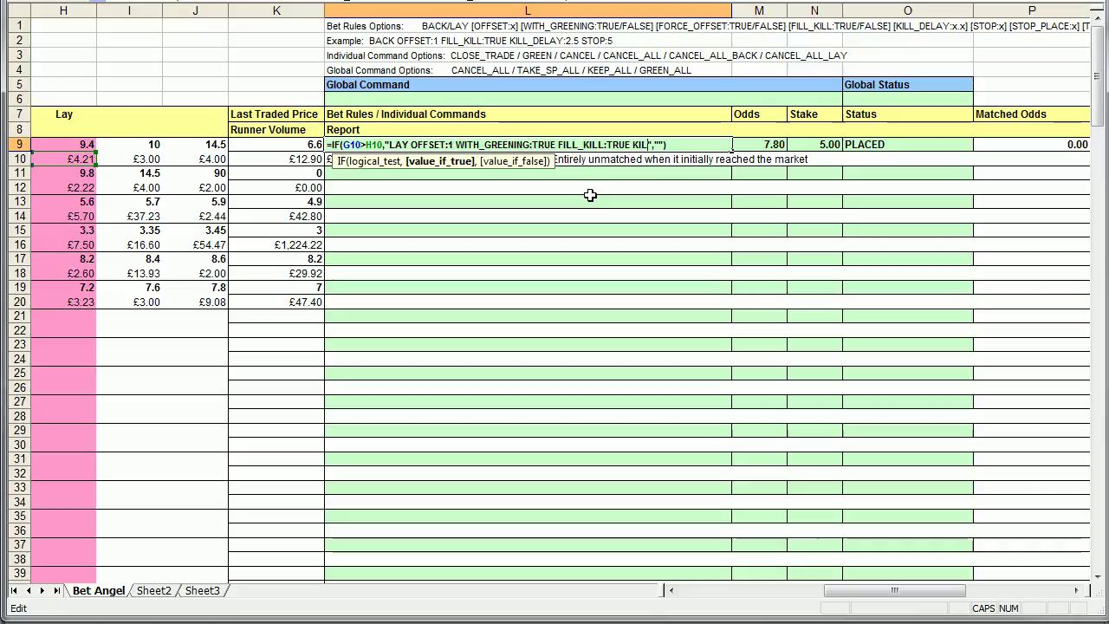
text(_D)
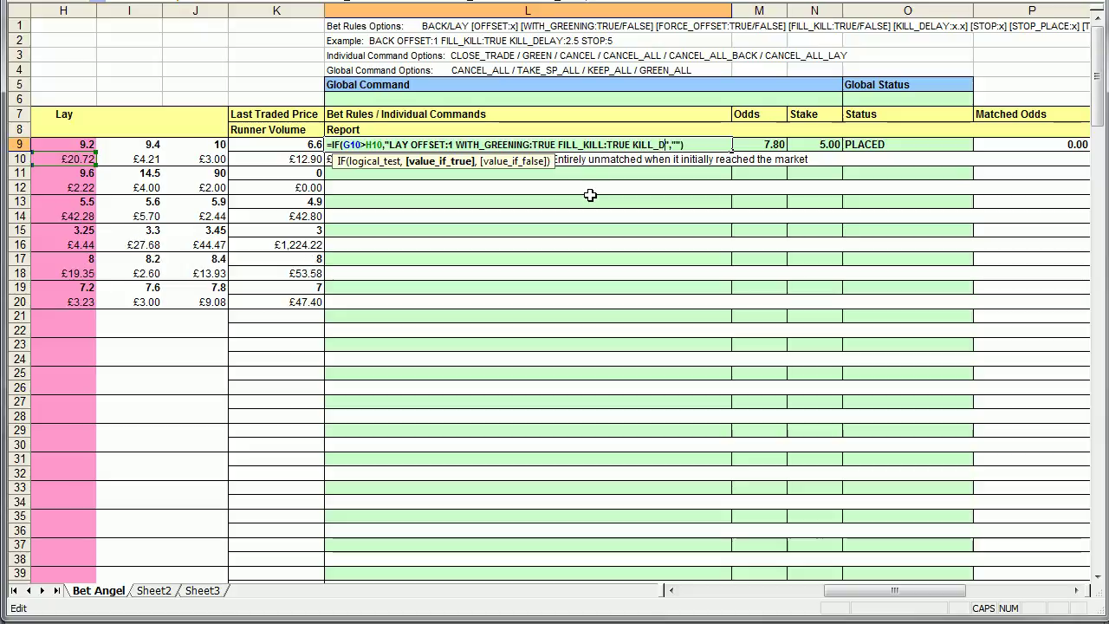
text(ELAY:5)
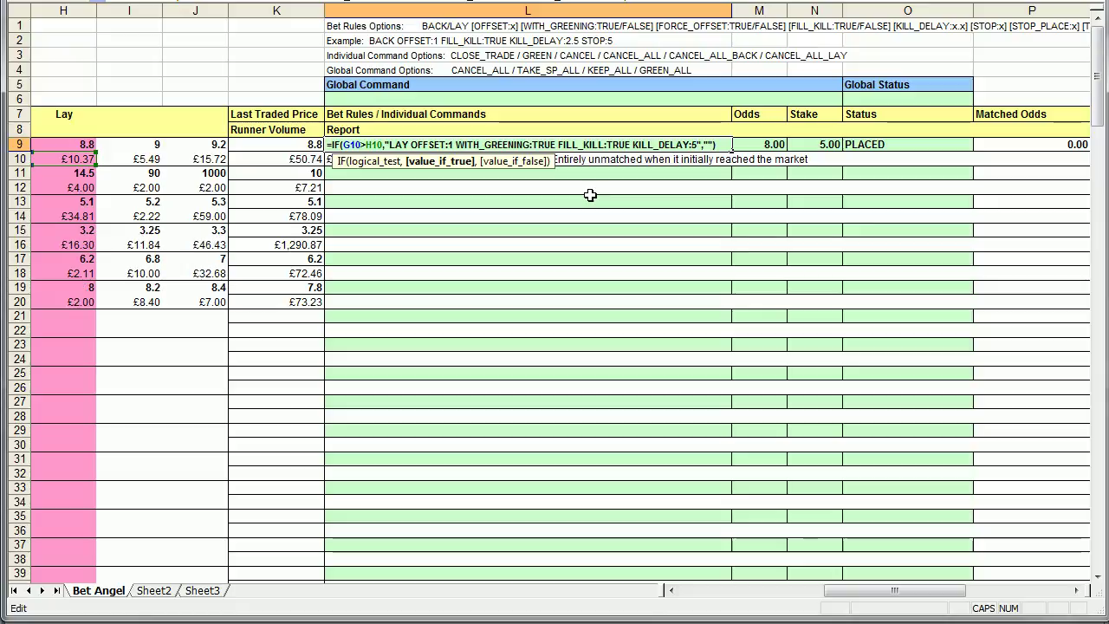
key(Return)
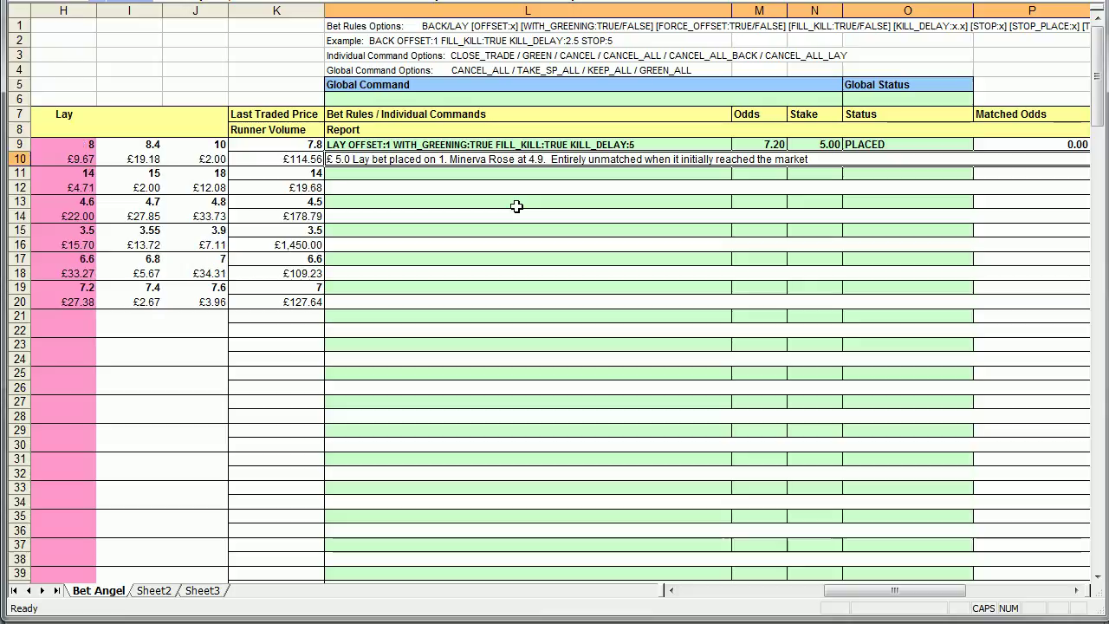
- Check O9's PLACED status and the report saying the unmatched £5 lay was killed, glancing at Bet Angel
key(Left)
key(Left)
key(Left)
key(Left)
key(Left)
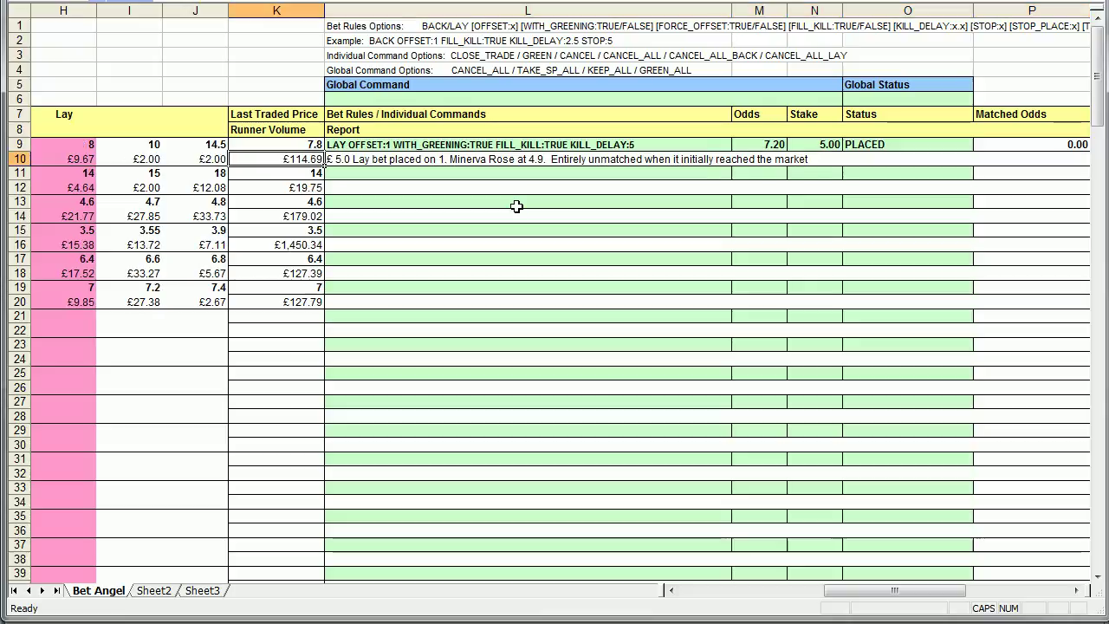
key(Right)
key(Right)
key(Right)
key(Right)
key(Right)
key(Right)
key(Right)
key(Right)
key(Right)
key(Right)
key(Right)
key(Right)
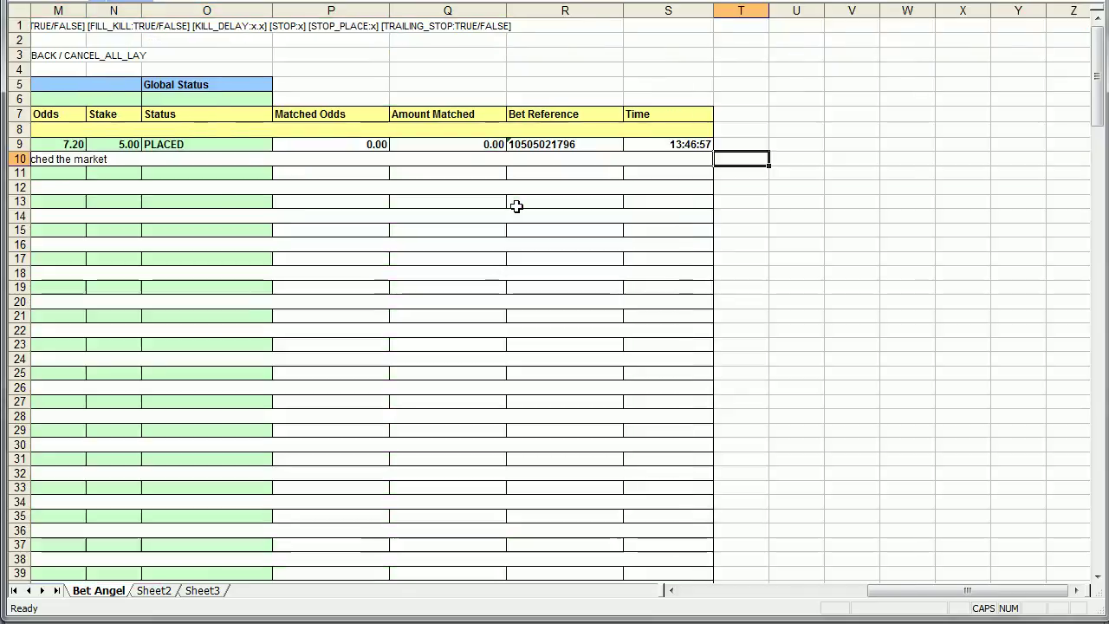
key(Left)
key(Left)
key(Left)
key(Left)
key(Left)
key(Left)
key(Left)
key(Left)
click(697, 144)
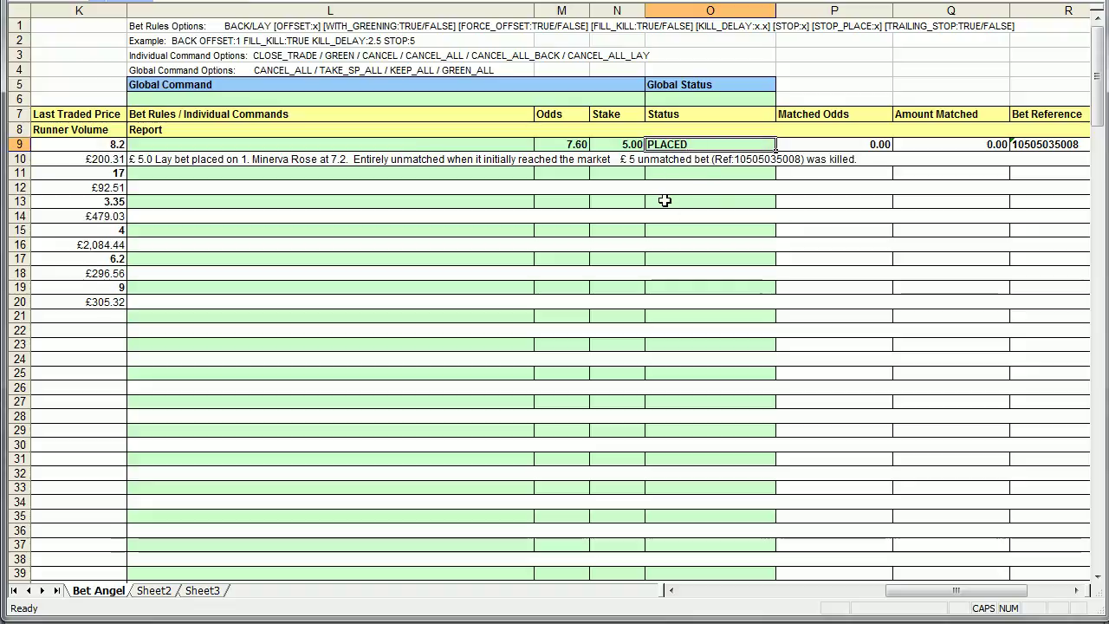
click(850, 159)
key(alt+Tab)
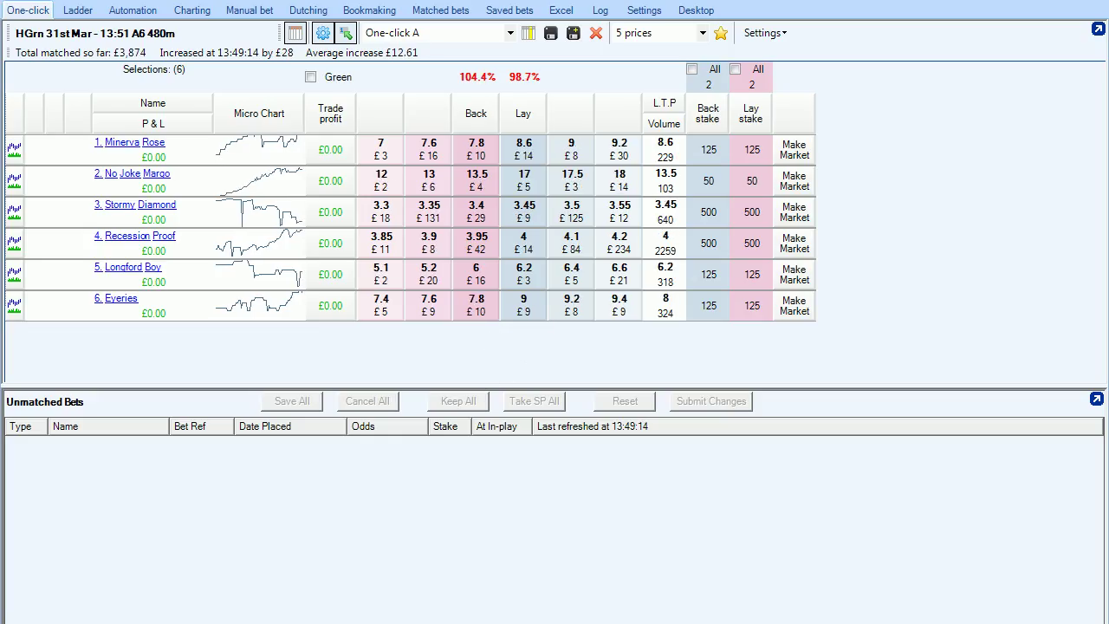
click(547, 607)
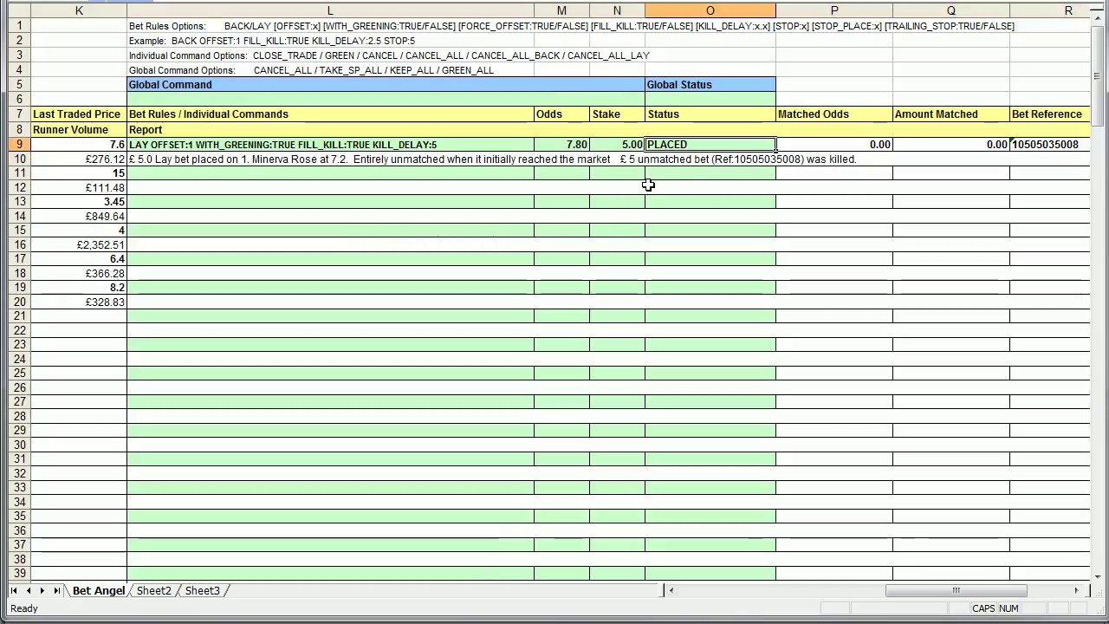
- Review the £2.75 matched at 8.40 across Matched Odds, Amount Matched and Bet Reference, then switch to Bet Angel
scroll(648, 185, right, 1)
scroll(648, 185, left, 2)
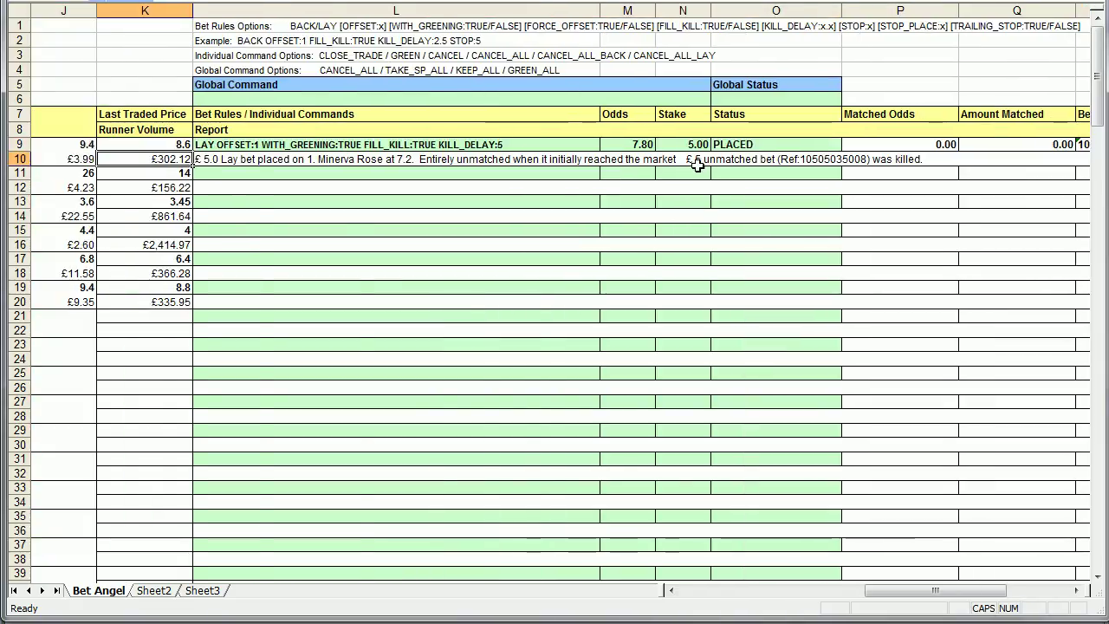
click(754, 149)
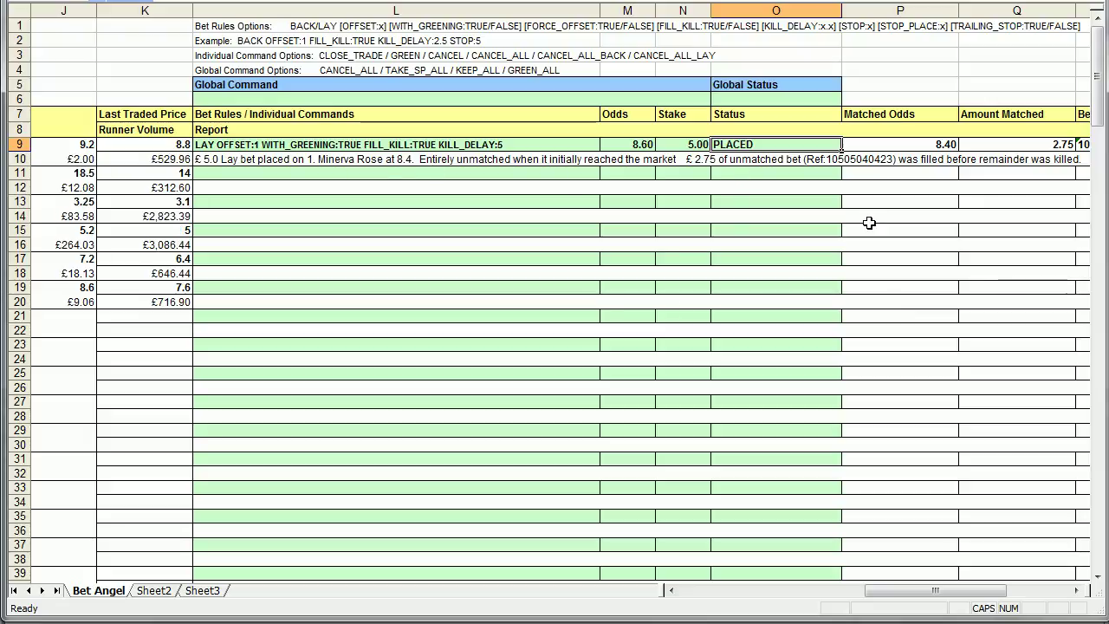
key(Right)
key(Right)
key(Right)
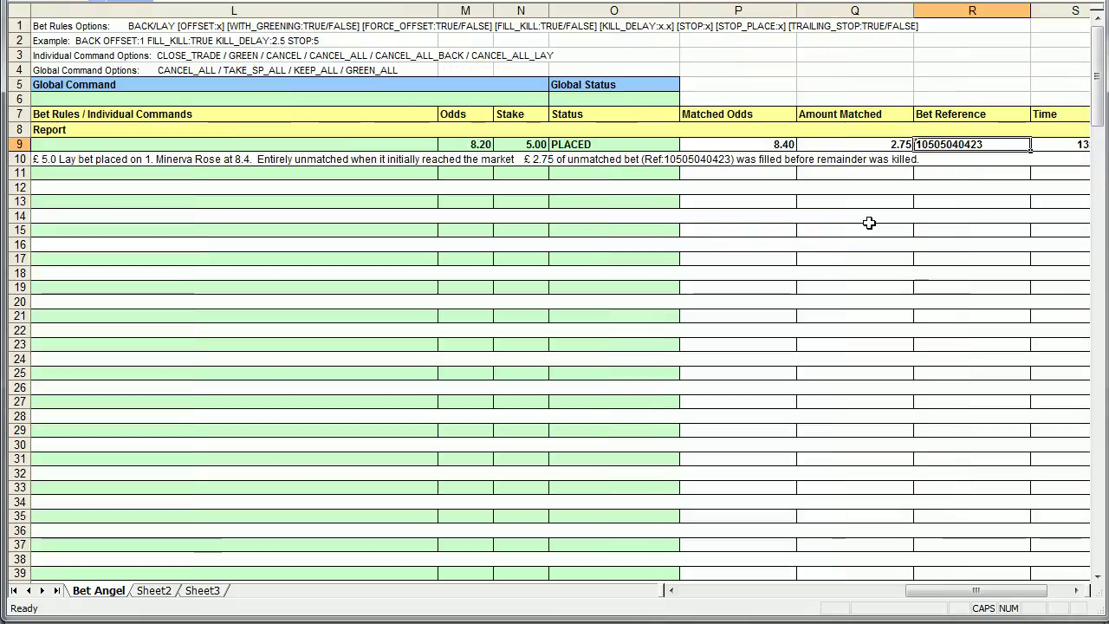
key(Left)
key(Left)
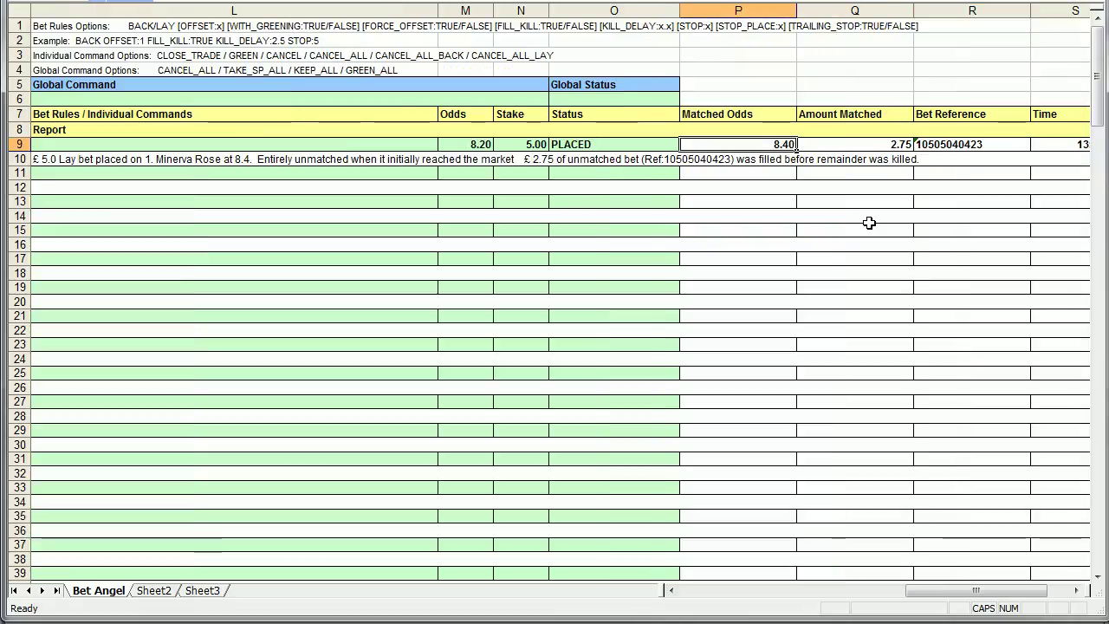
key(Right)
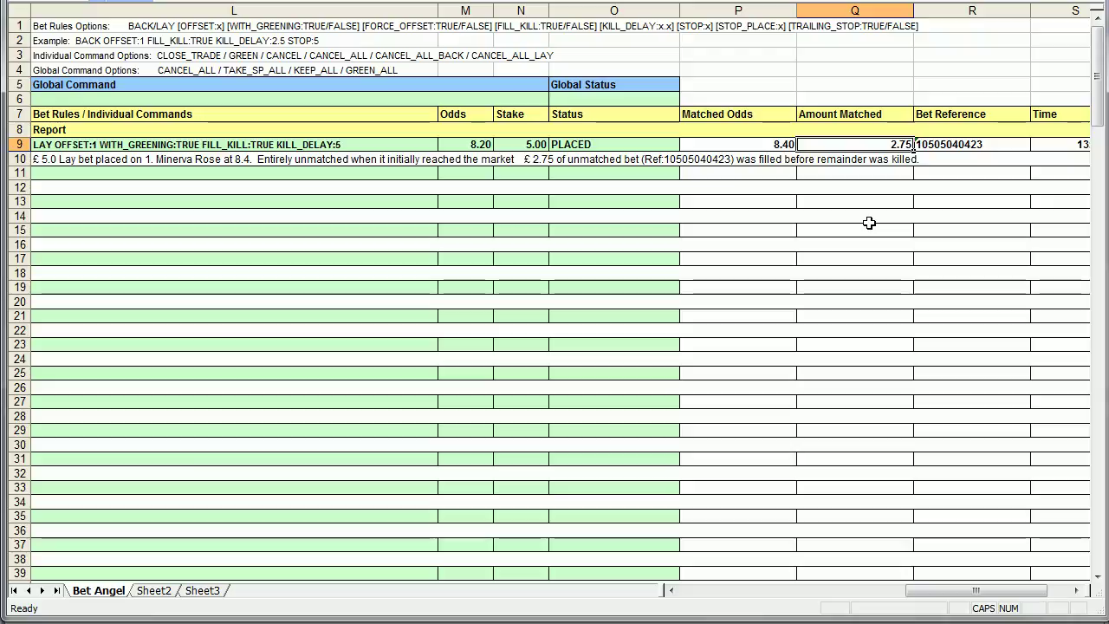
key(Right)
key(Right)
key(Left)
key(Left)
key(Left)
key(Left)
key(Left)
key(Left)
key(Left)
key(Left)
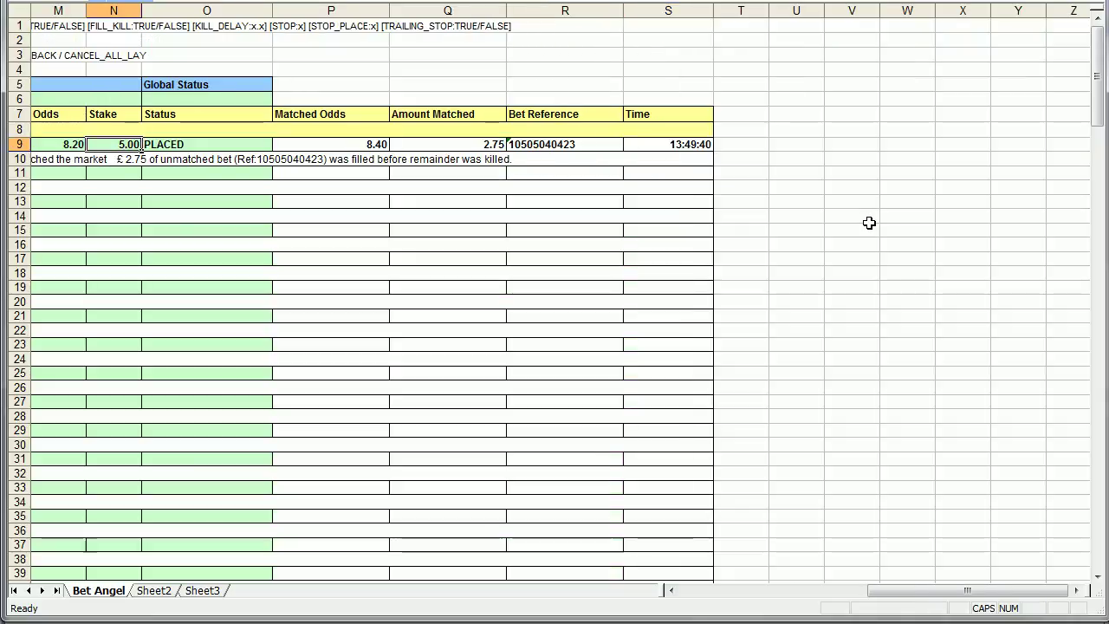
key(Left)
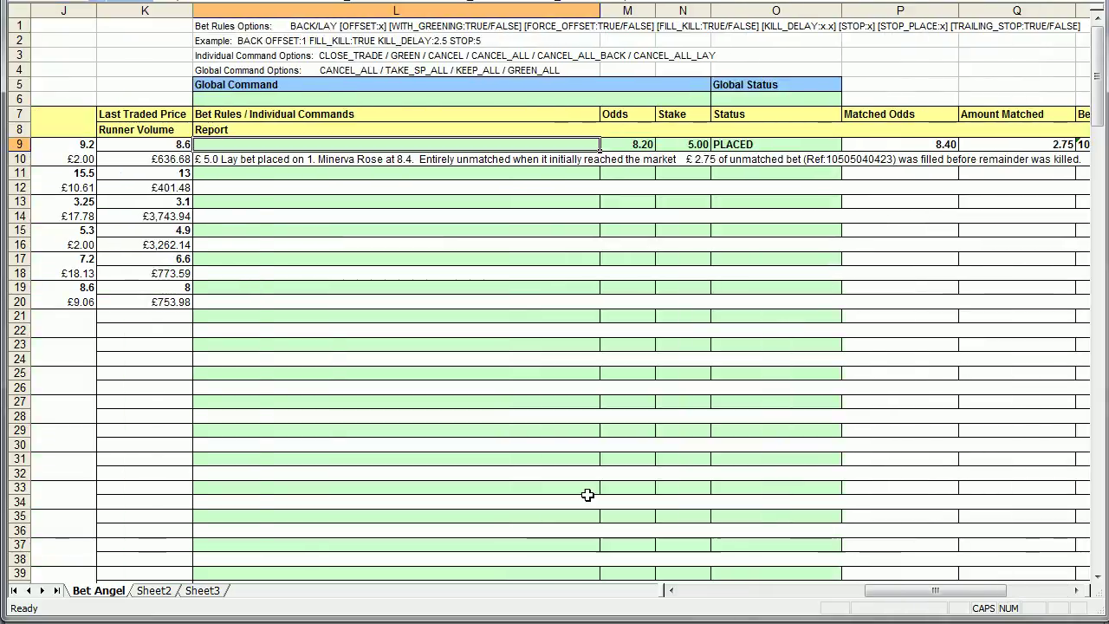
key(alt+Tab)
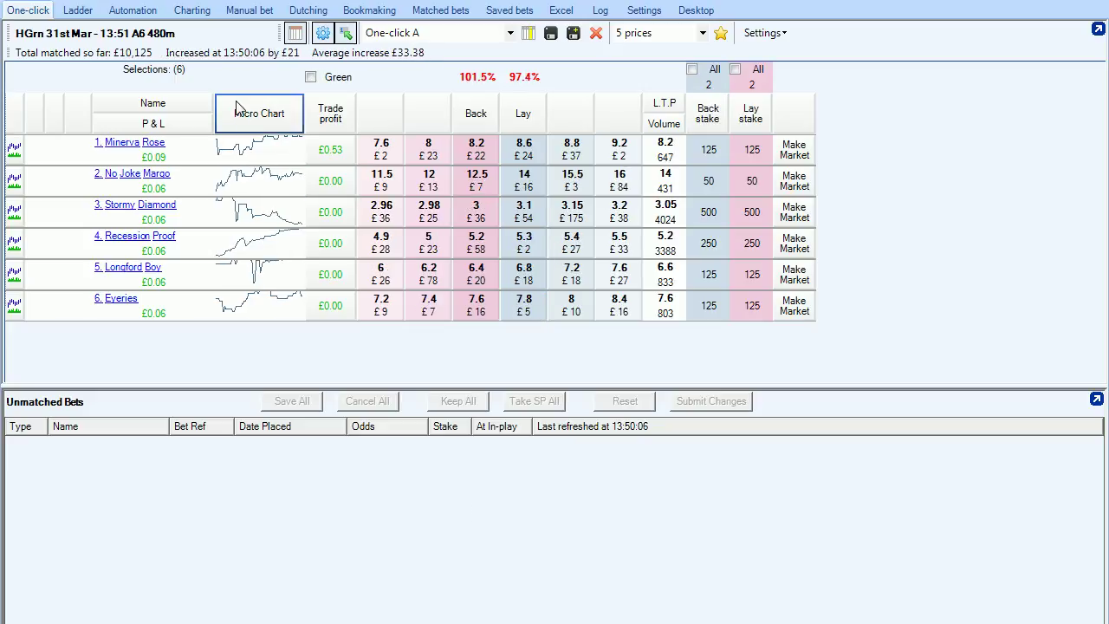
click(440, 10)
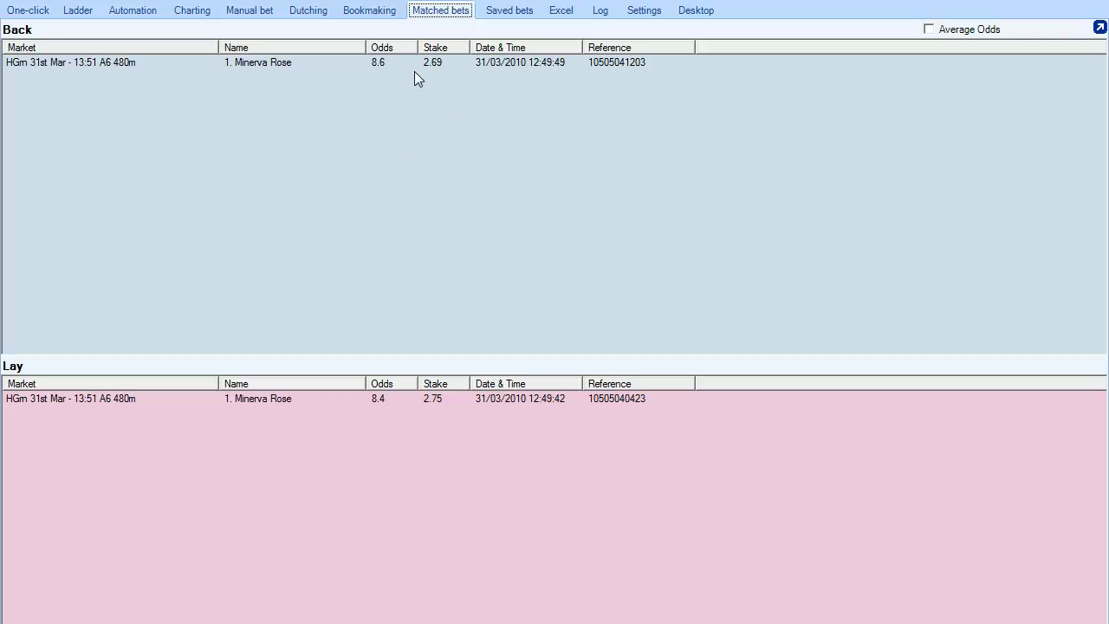
click(45, 11)
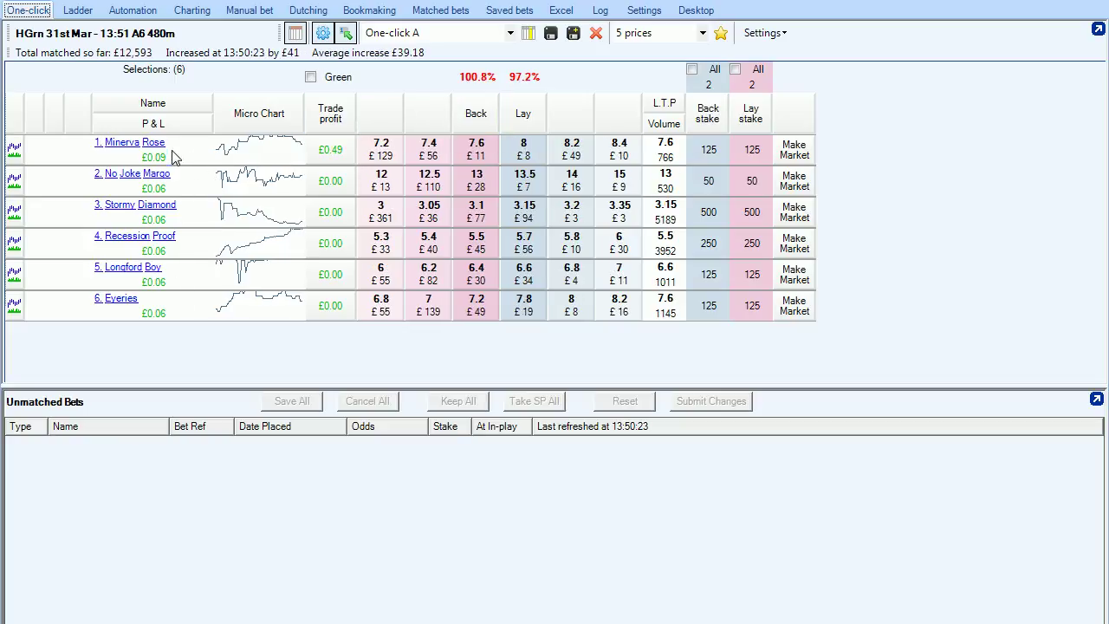
- Return to the Excel workbook and paste, delete and undo cell contents on the Bet Angel sheet
key(alt+Tab)
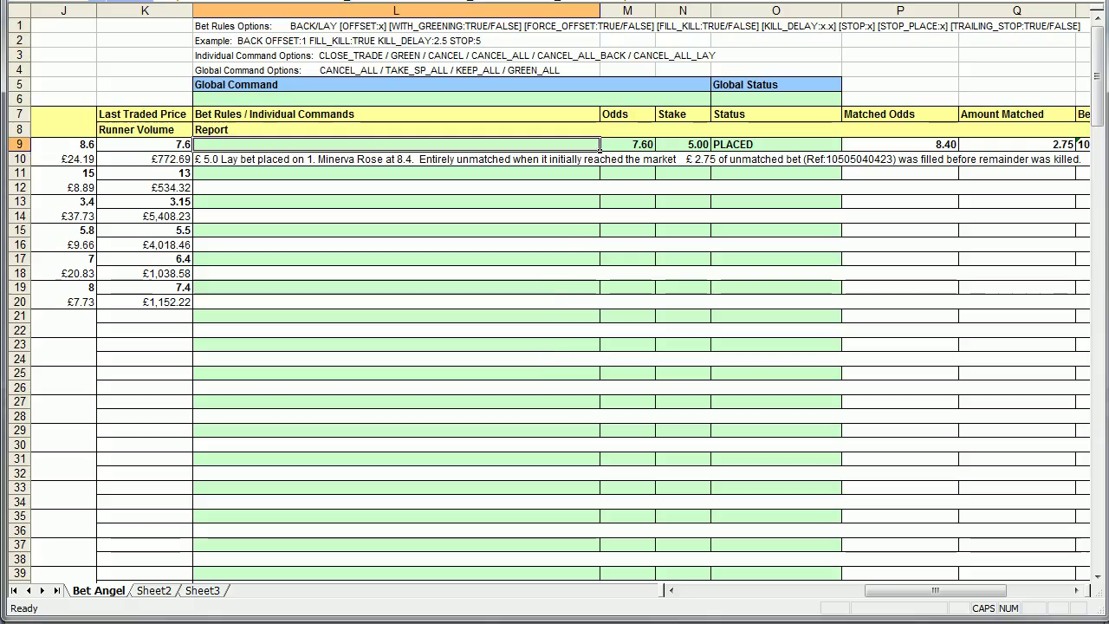
text(LAY OFFSET:1 WITH_GREENING:TRUE FILL_KILL:TRUE KILL_DELAY:5)
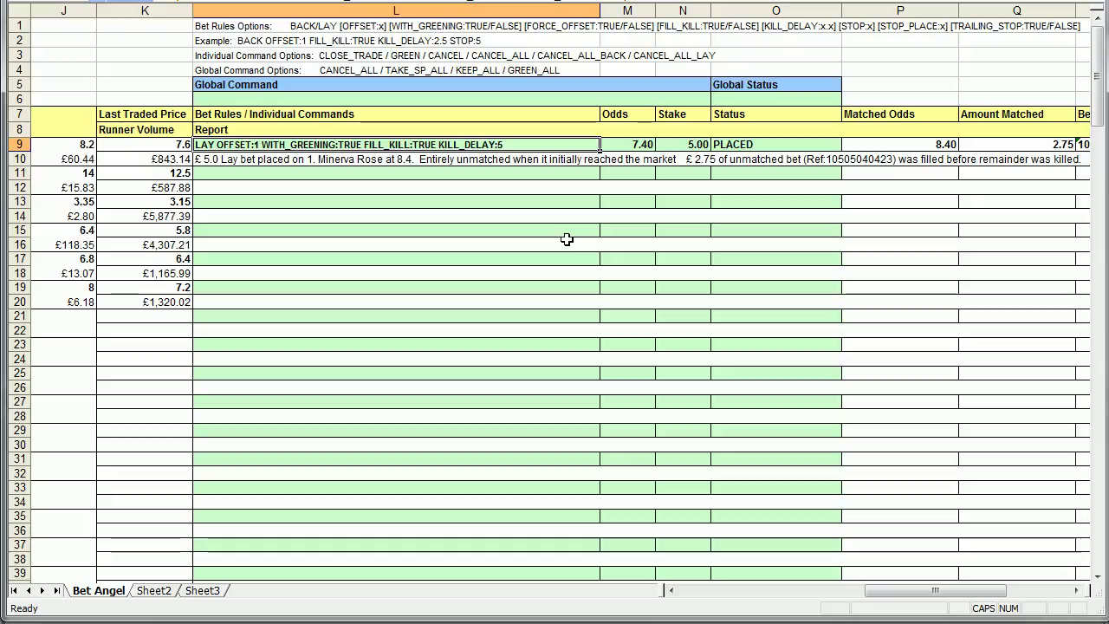
key(Delete)
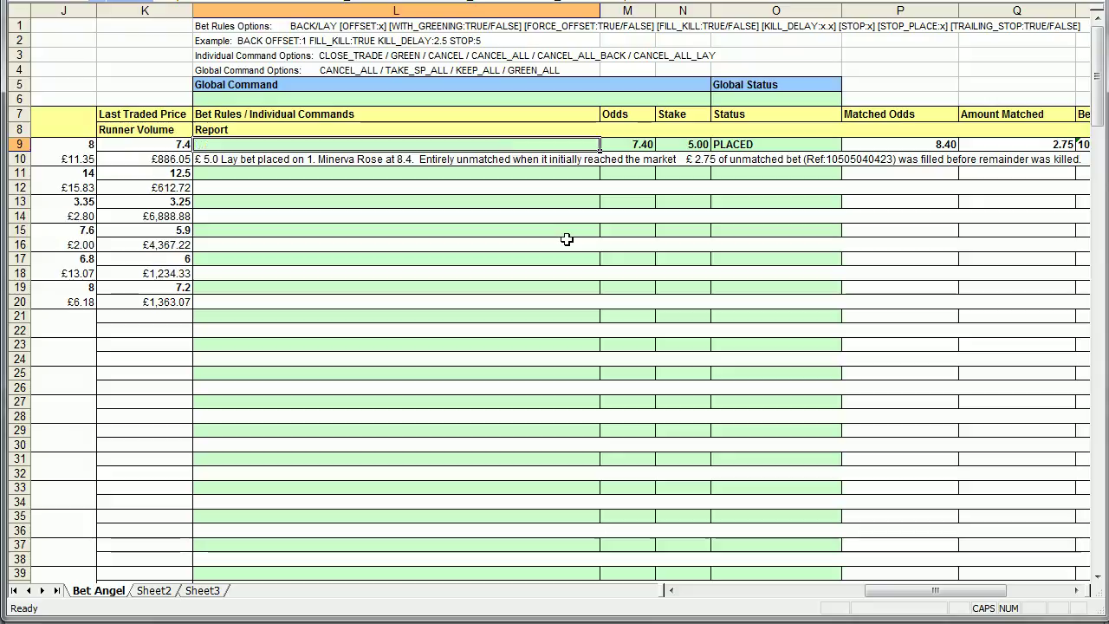
key(ctrl+z)
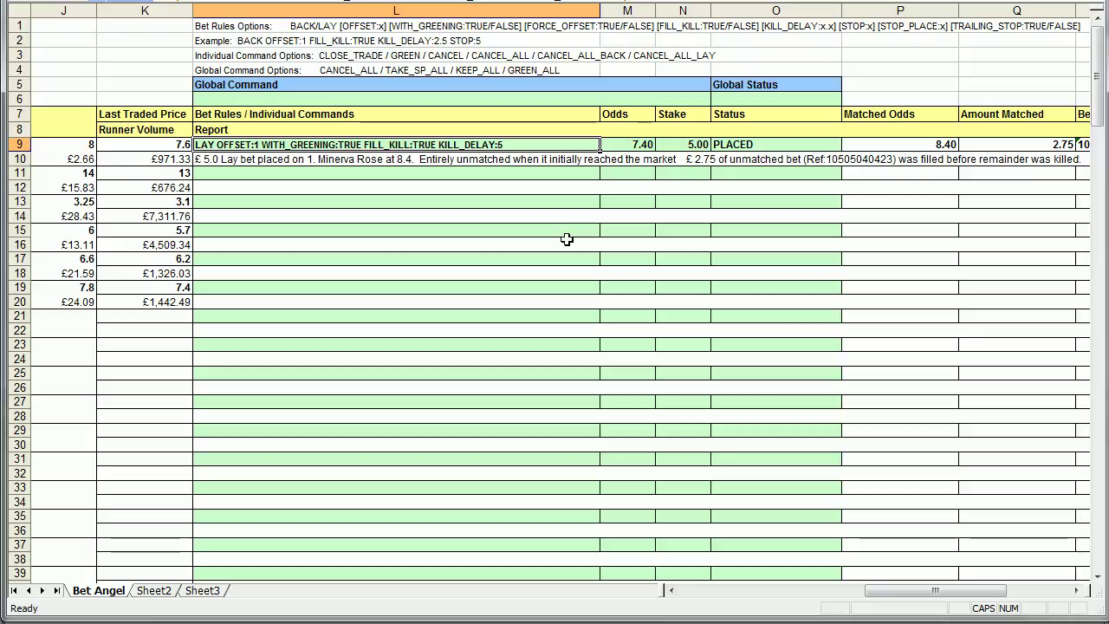
key(Delete)
text(LAY OFFSET:1 WITH_GREENING:TRUE FILL_KILL:TRUE KILL_DELAY:5)
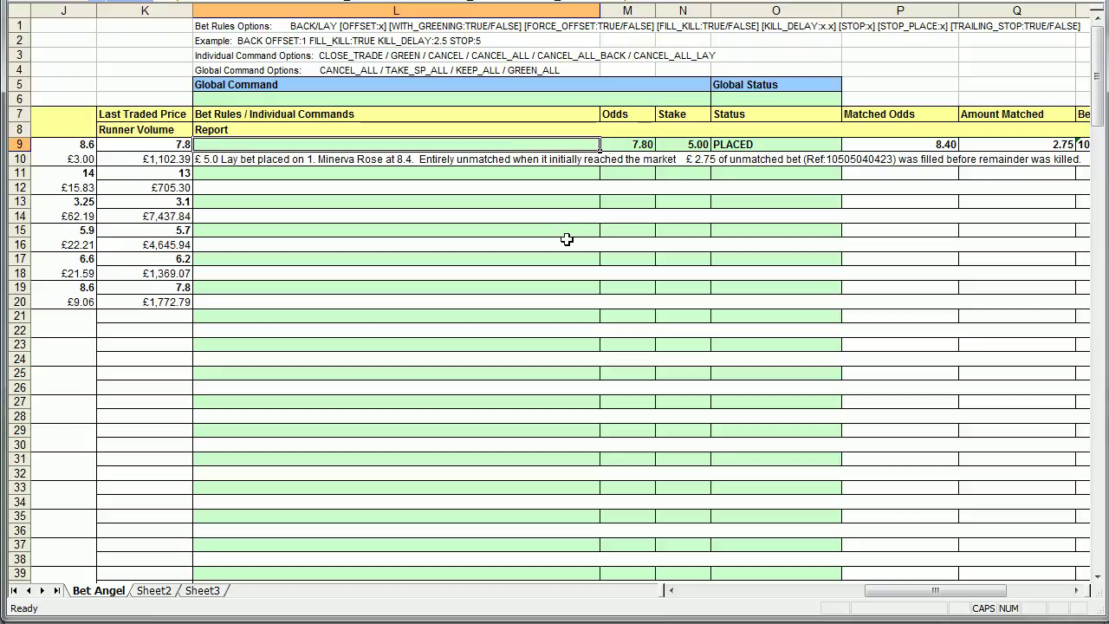
text(LAY OFFSET:1 WITH_GREENING:TRUE FILL_KILL:TRUE KILL_DELAY:5)
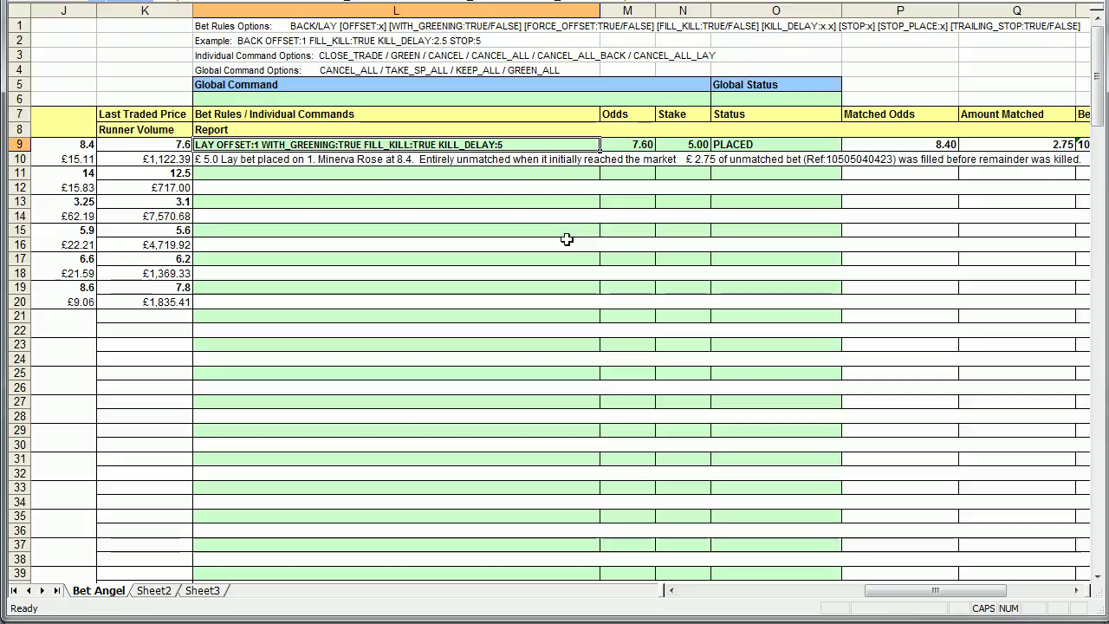
- Glance at Sheet2, then go back to the Bet Angel sheet and clear command cell L9
key(ctrl+Page_Down)
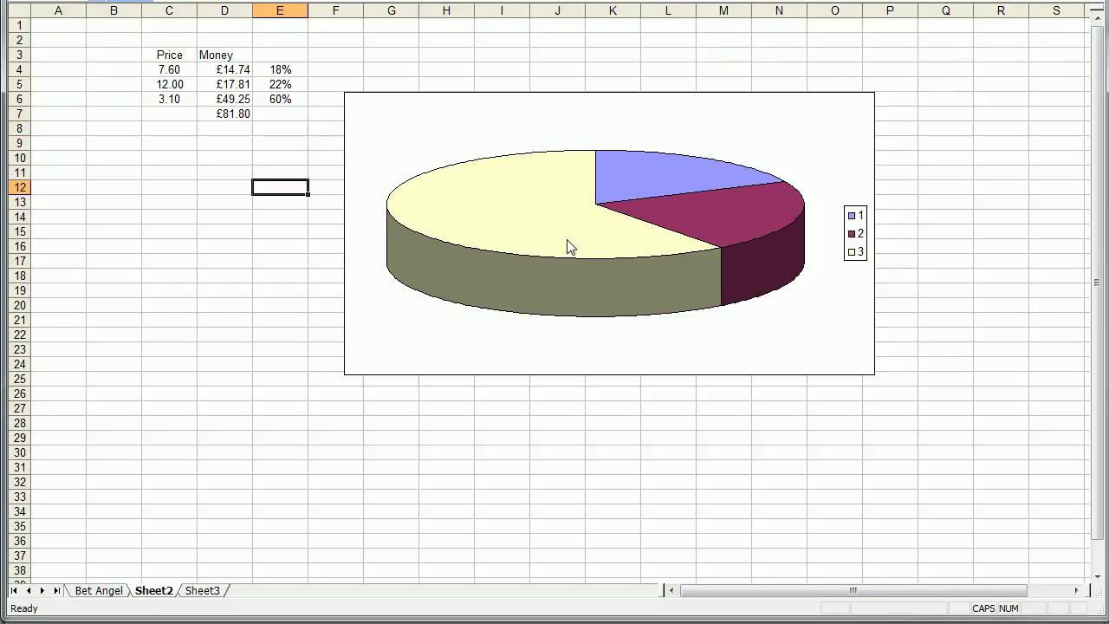
key(ctrl+Page_Up)
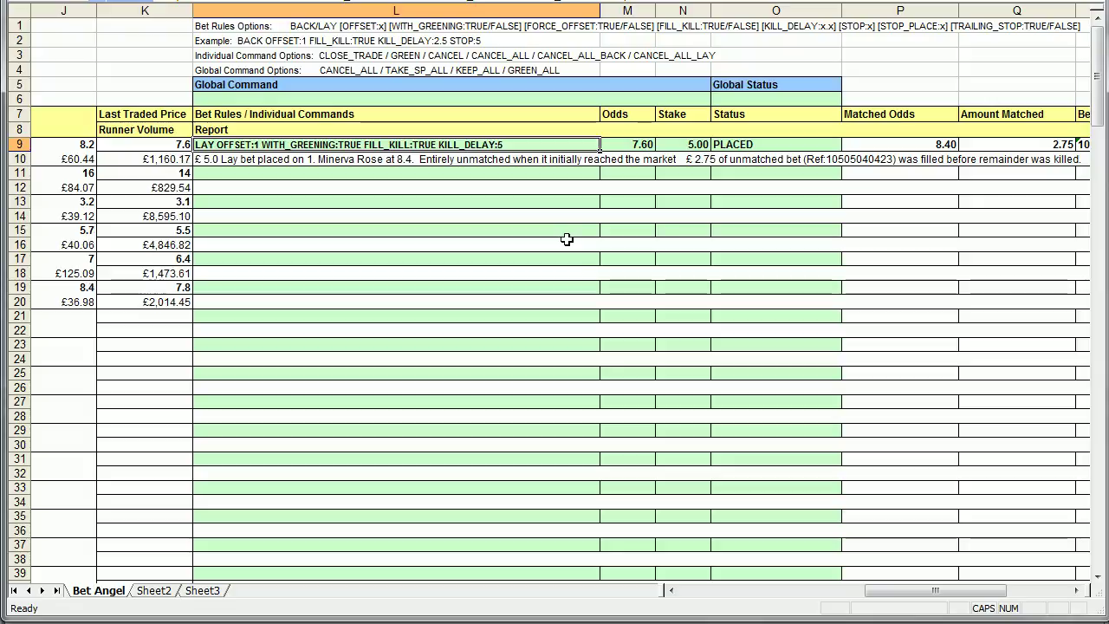
key(Delete)
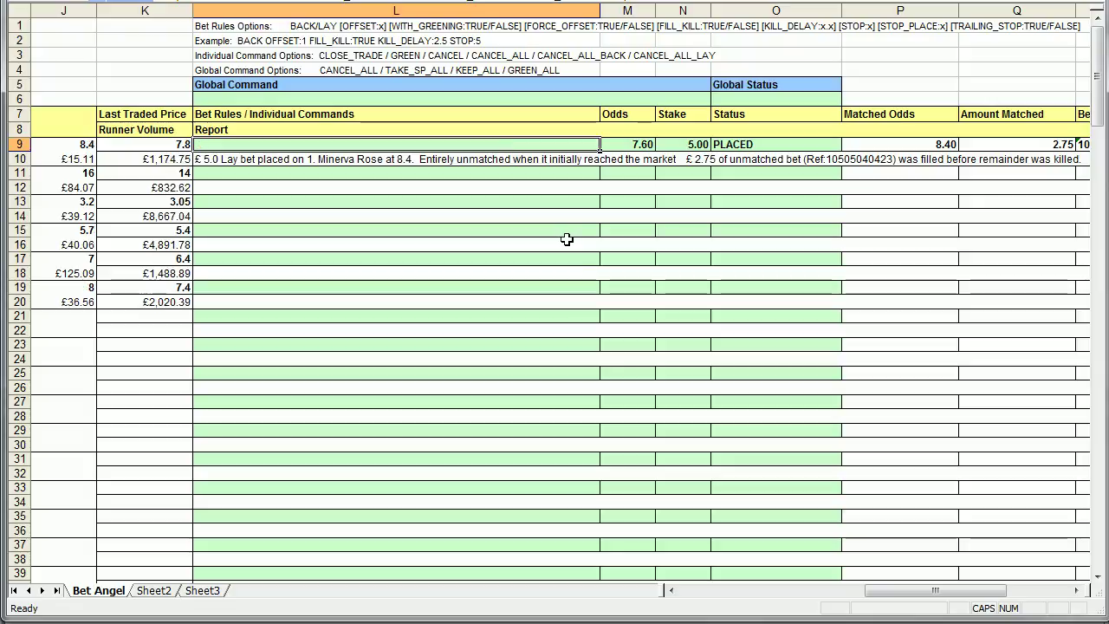